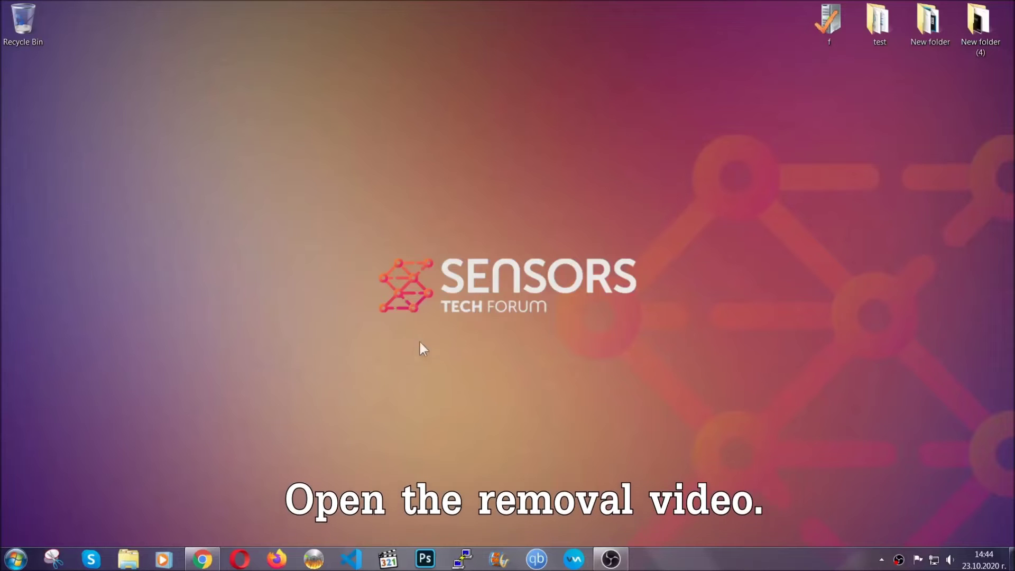
Step: Bring Chrome with the 'How to Remove a Ransomware Virus (Windows)' YouTube video to the front
left_click(202, 560)
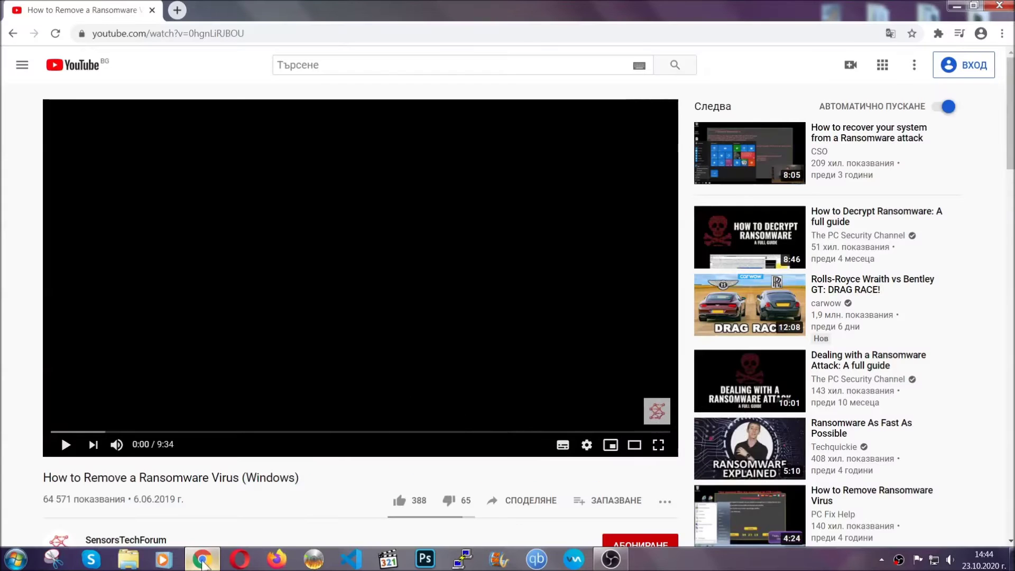
Step: Scroll down the page and launch the downloaded SpyHunter-Installer.exe
scroll(183, 429, "down", 4)
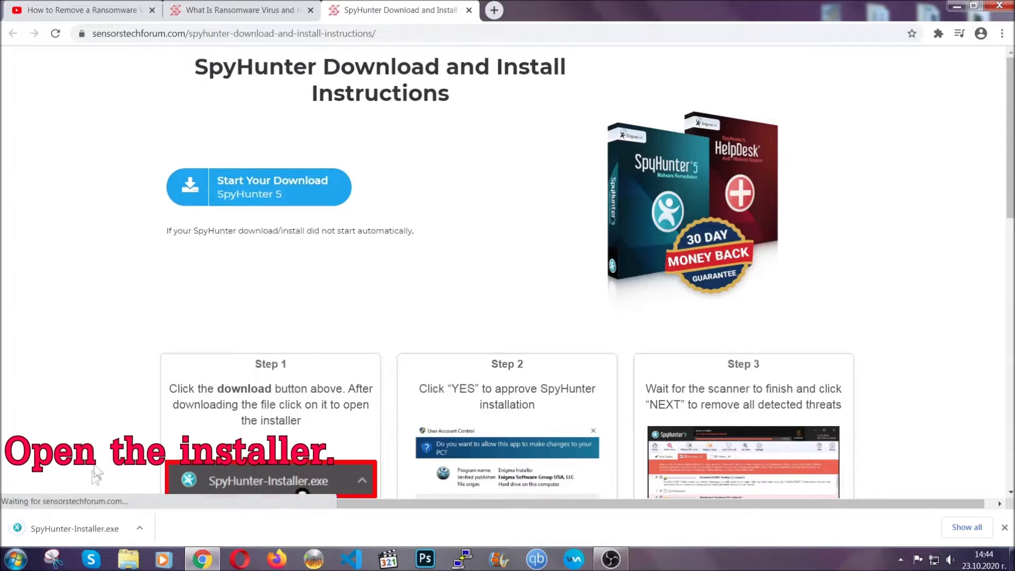
left_click(74, 531)
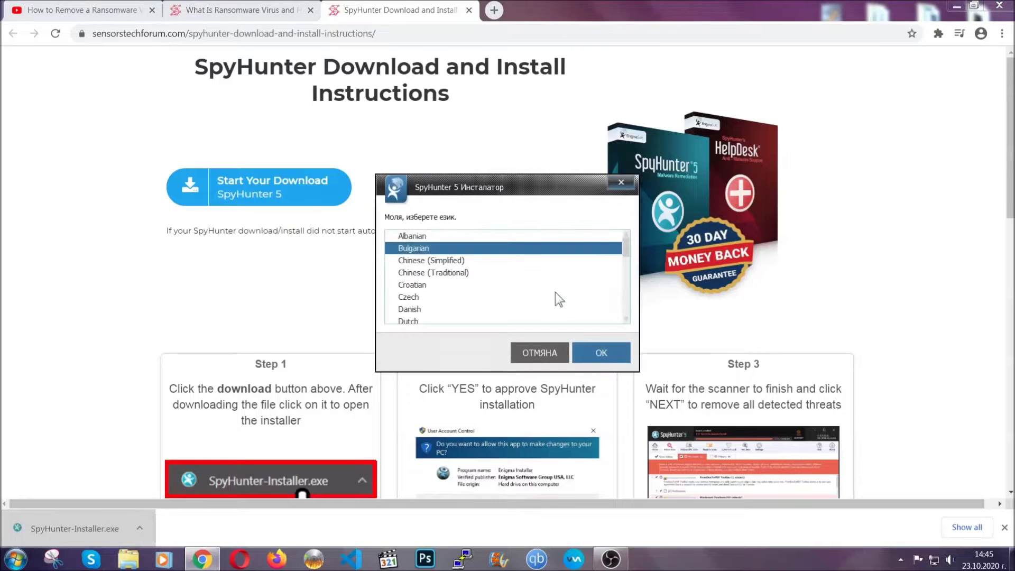
Step: Install SpyHunter 5 in English, accepting the EULA and Privacy Policy, then close the finished installer
scroll(521, 291, "down", 2)
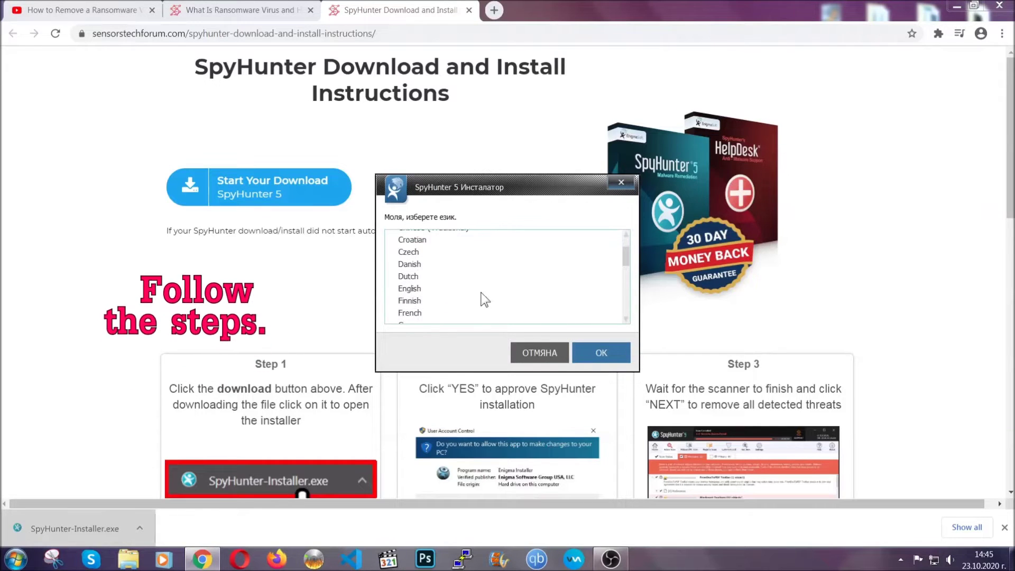
left_click(476, 289)
left_click(589, 352)
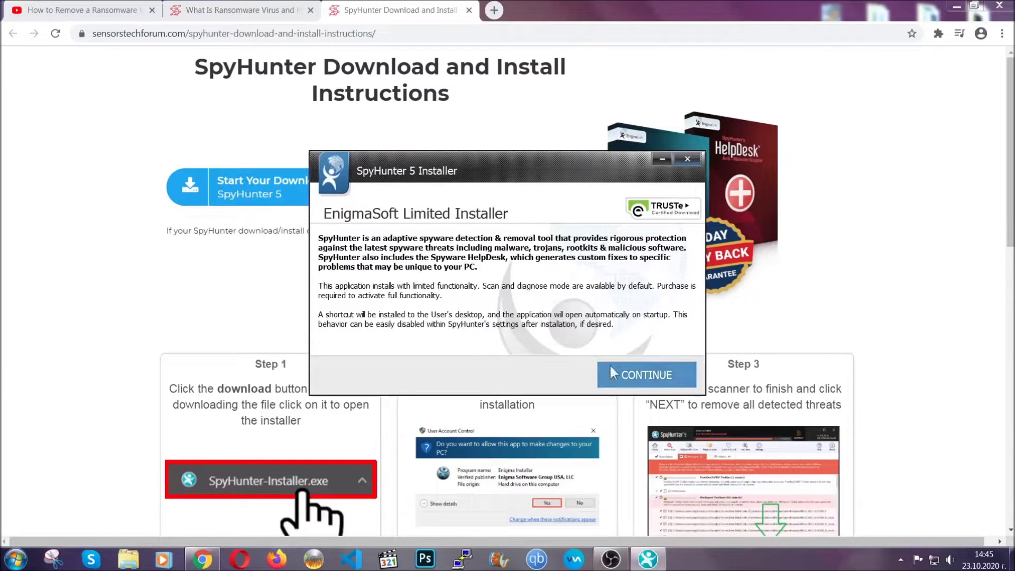
left_click(614, 372)
left_click(582, 343)
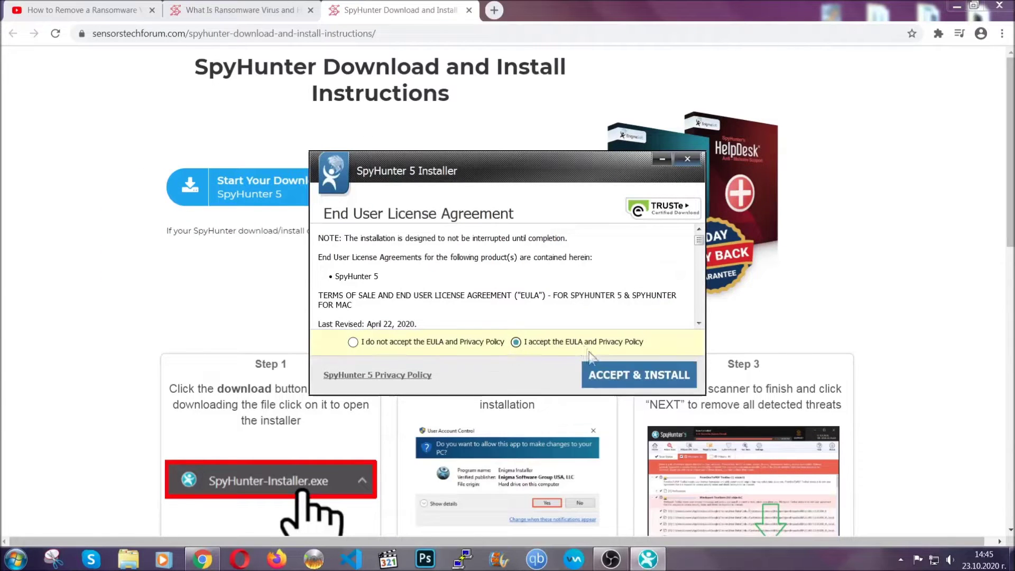
left_click(608, 376)
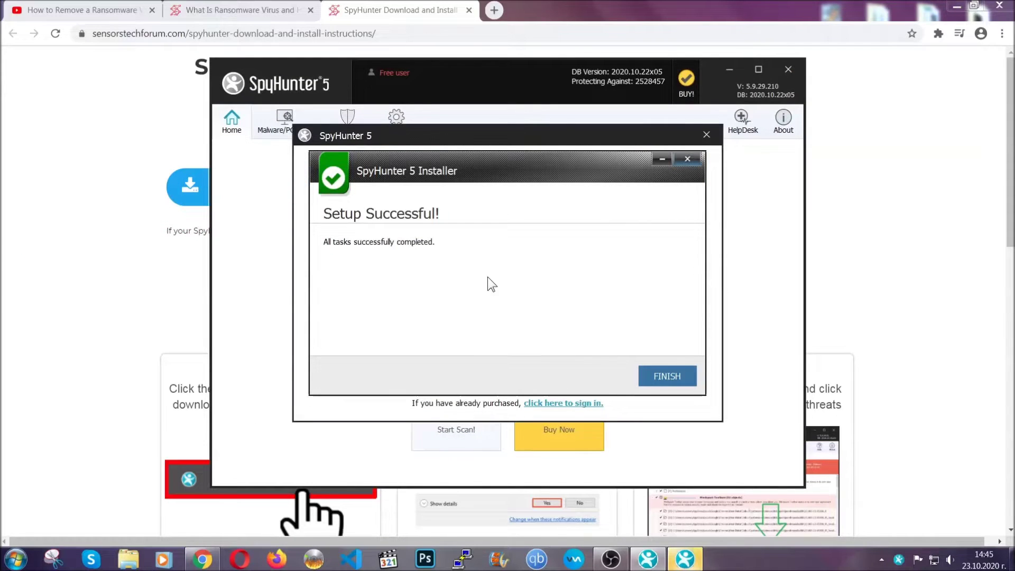
left_click(649, 378)
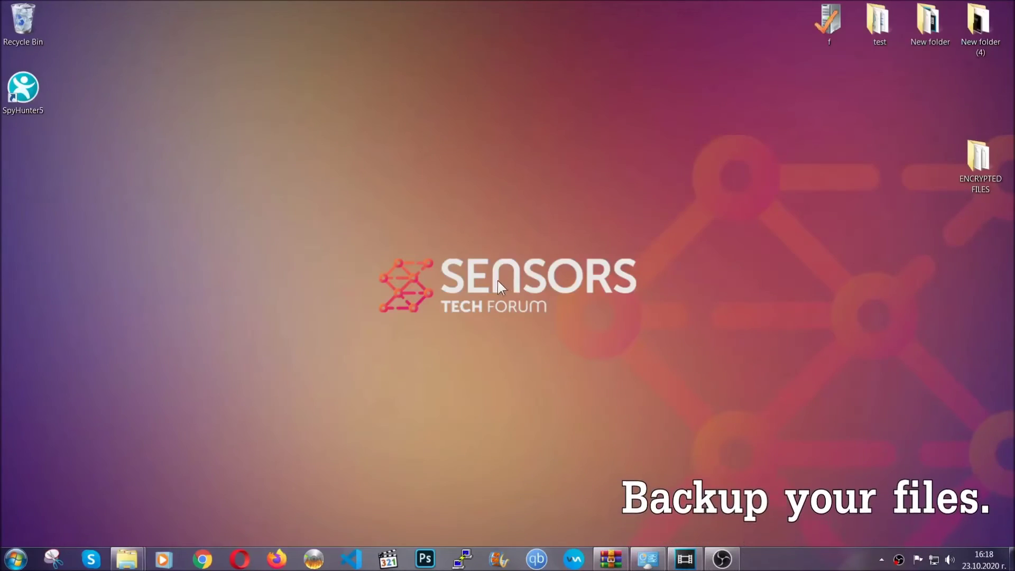
Step: Copy all six .efji files from the ENCRYPTED FILES folder
double_click(973, 163)
left_click_drag(381, 263, 792, 188)
right_click(792, 189)
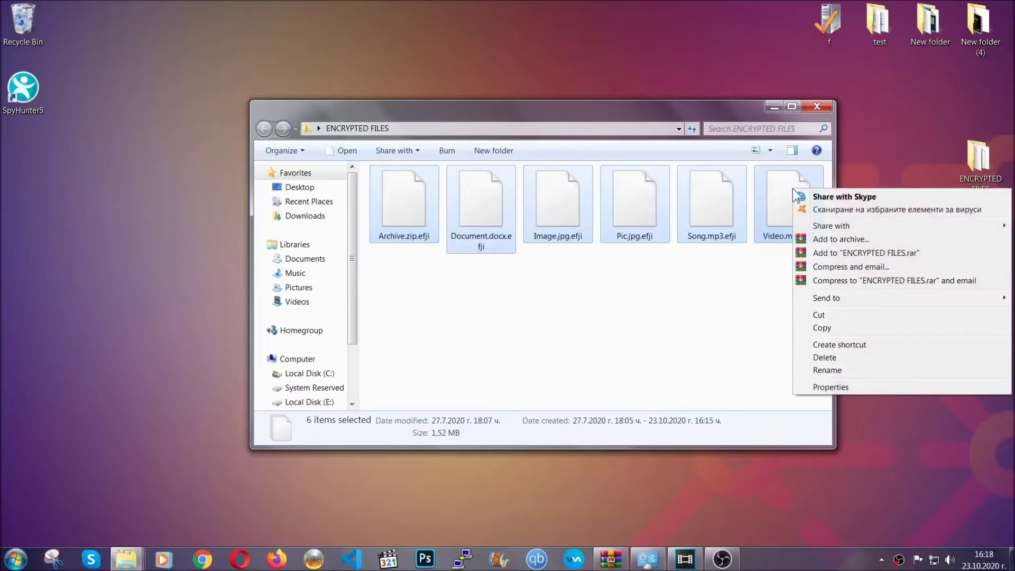
left_click(821, 329)
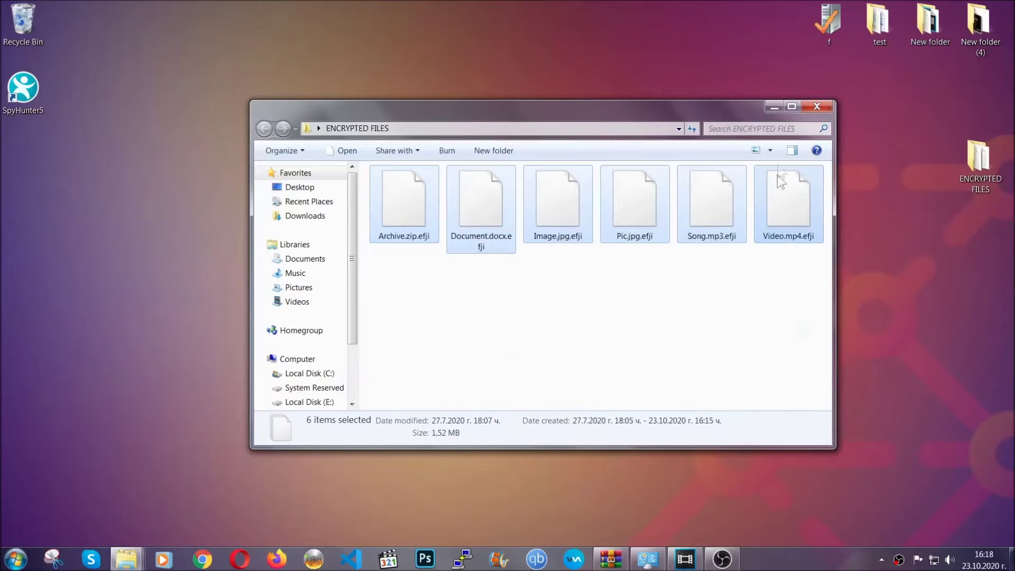
Step: Paste the six copied files onto FLASH DRIVE (H:) and close its window
left_click(775, 106)
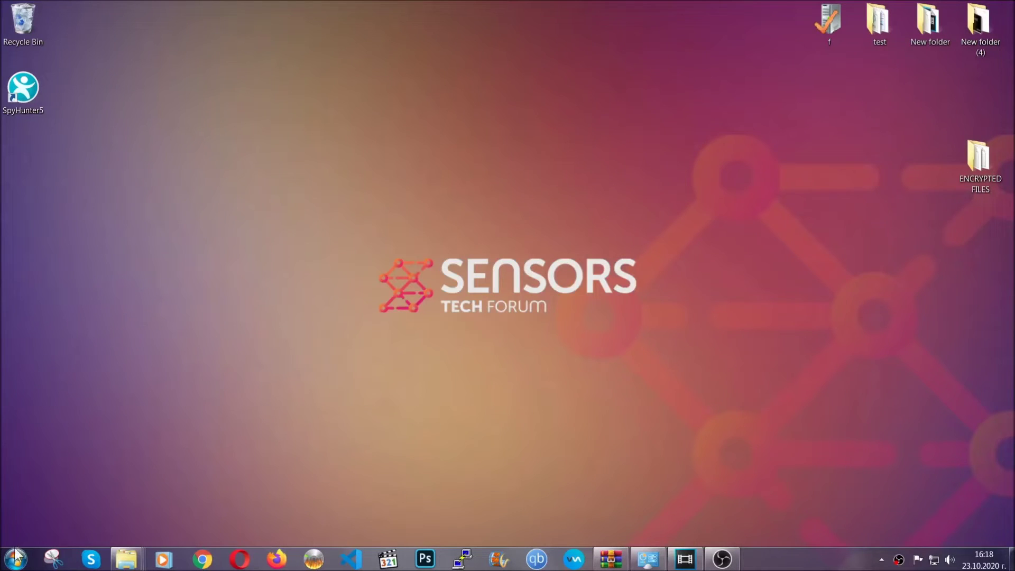
left_click(17, 559)
left_click(193, 396)
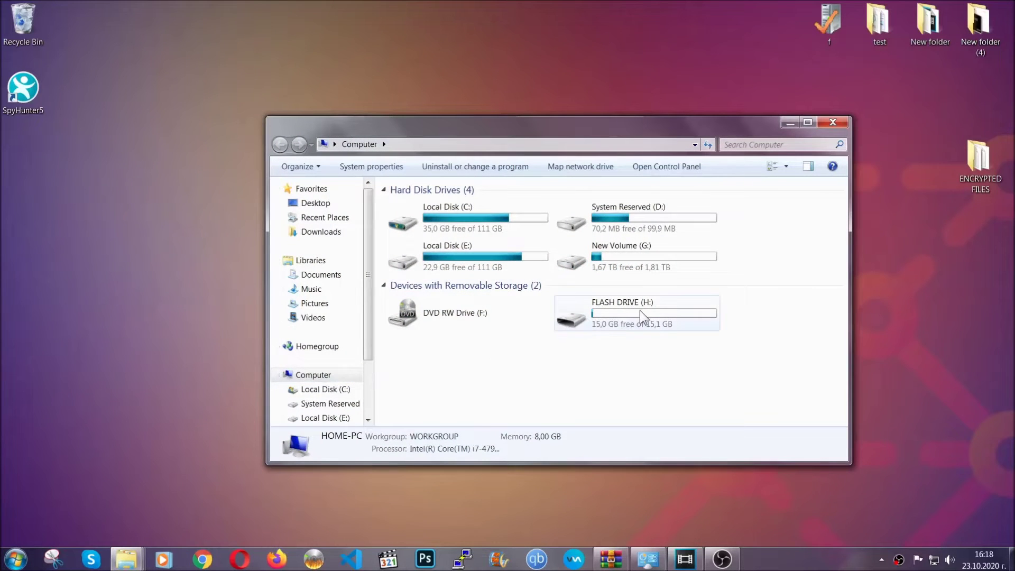
double_click(640, 311)
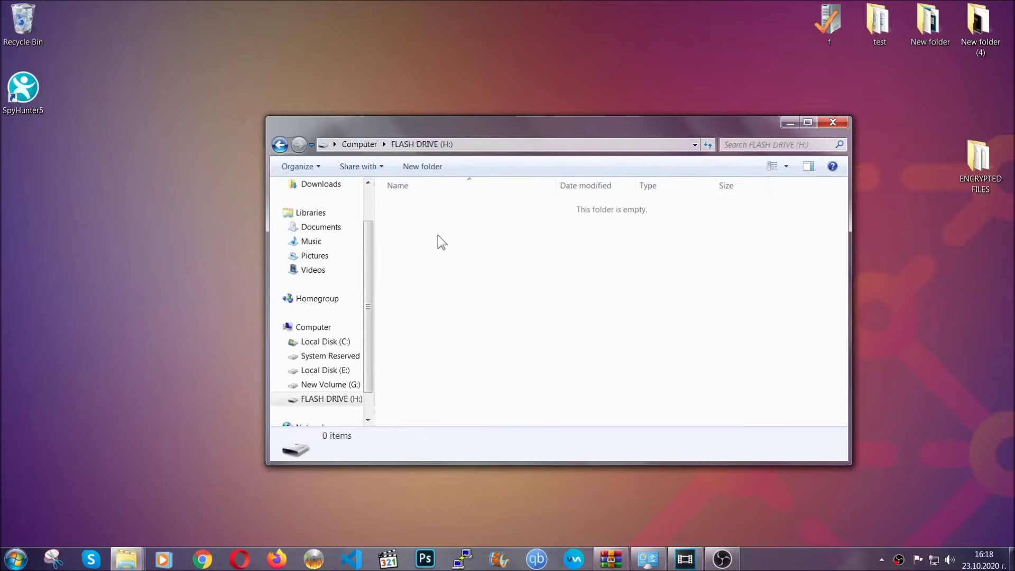
right_click(438, 238)
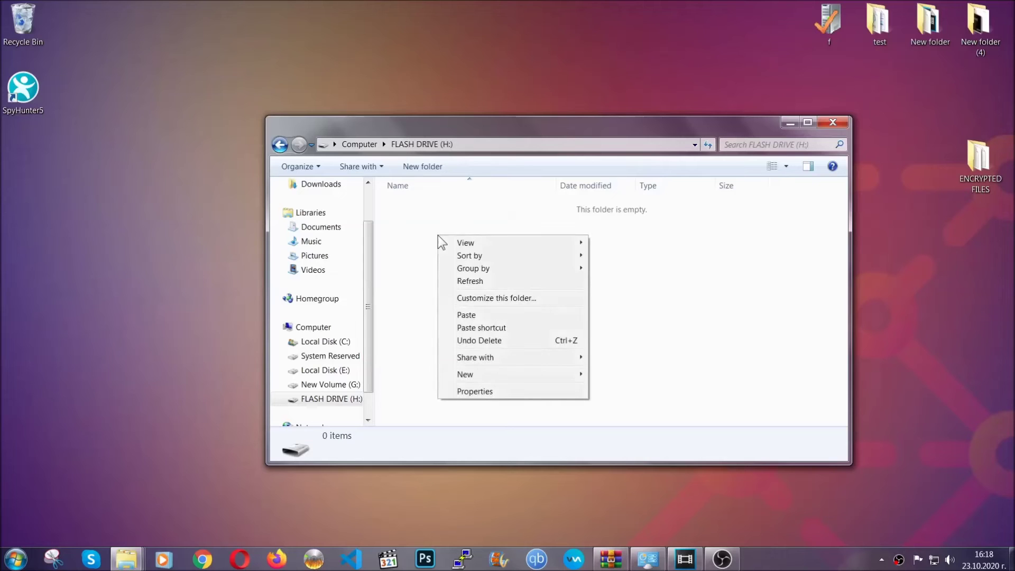
left_click(462, 315)
left_click(462, 316)
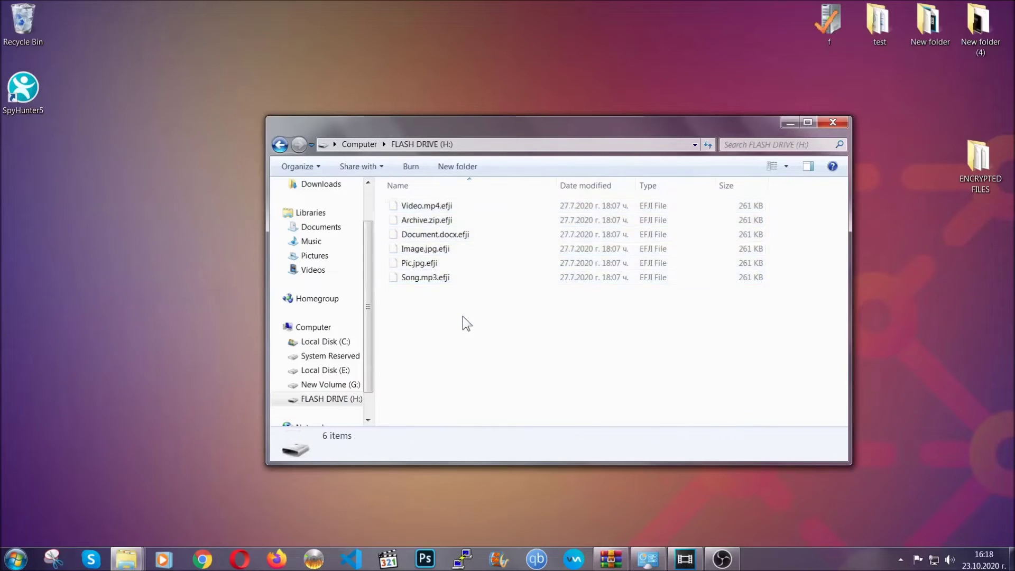
left_click(834, 122)
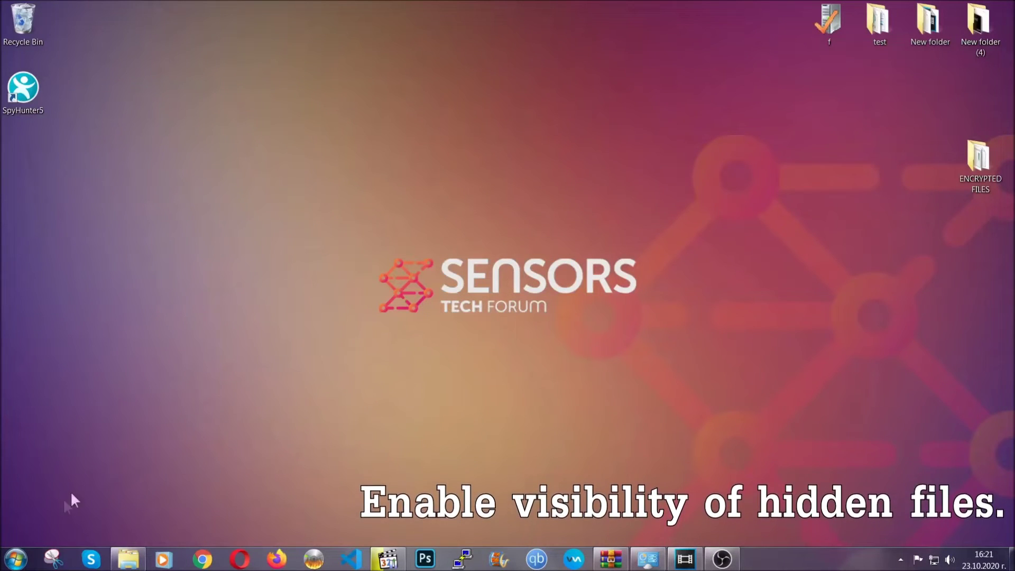
Step: Use Start search 'show hidden files and folders' to enable Show hidden files, folders, and drives
left_click(15, 559)
left_click(42, 532)
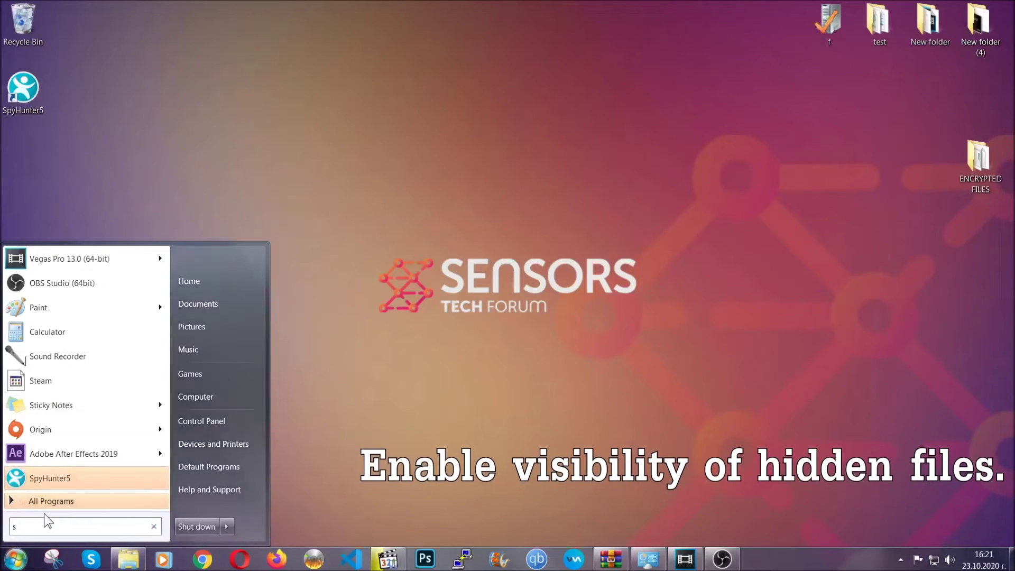
type("show hidden f")
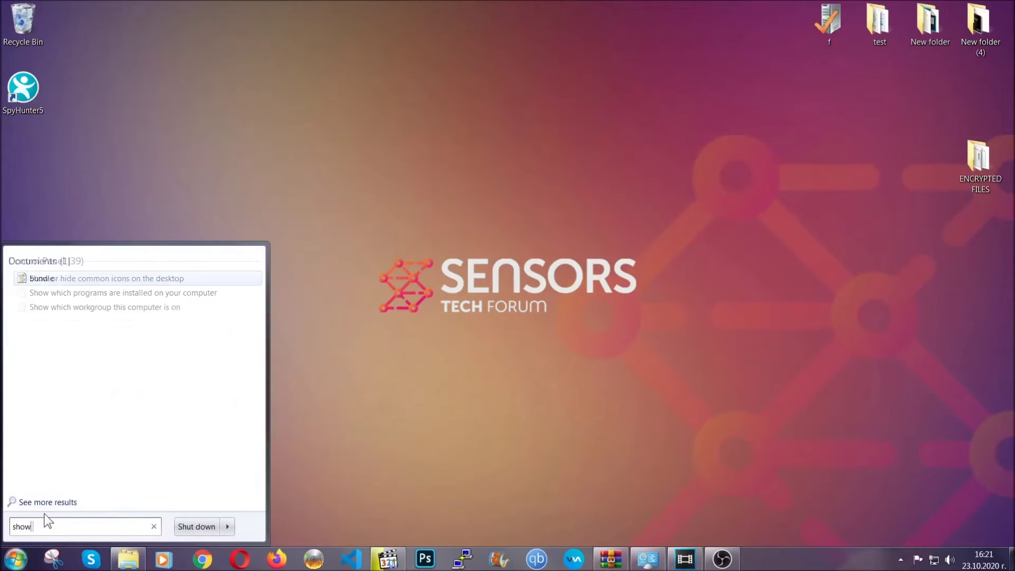
type("iles and folders")
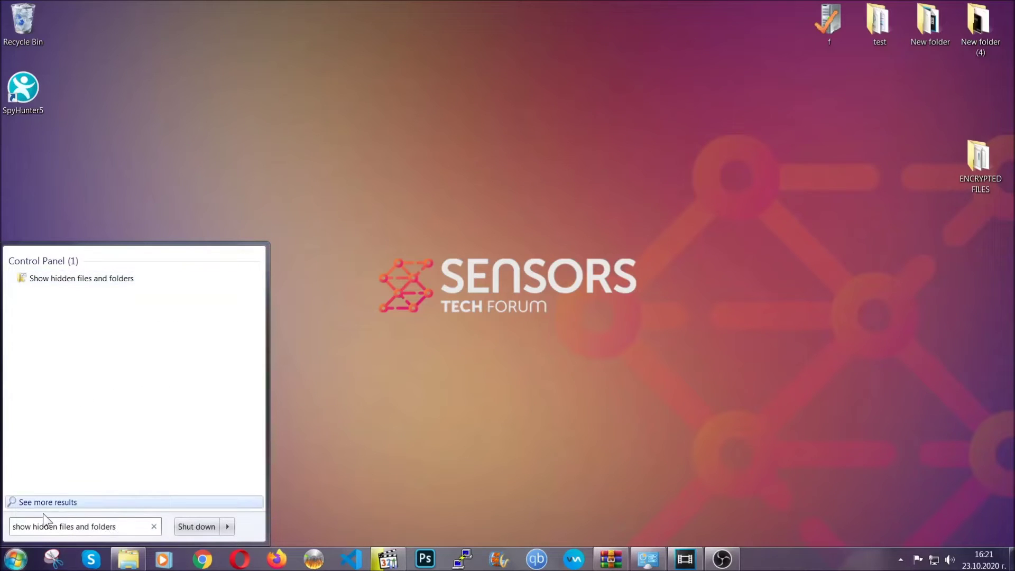
left_click(121, 279)
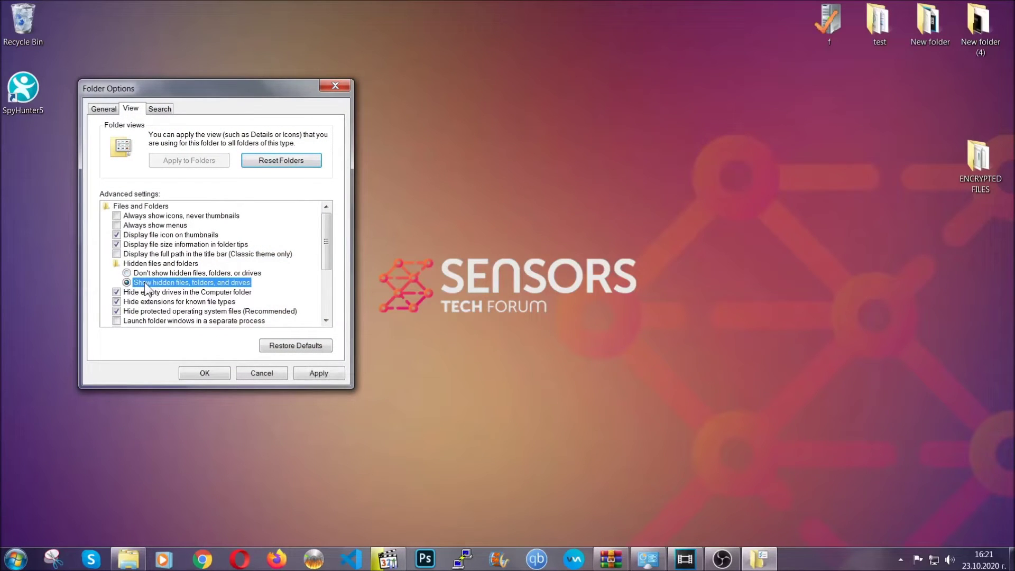
left_click(315, 376)
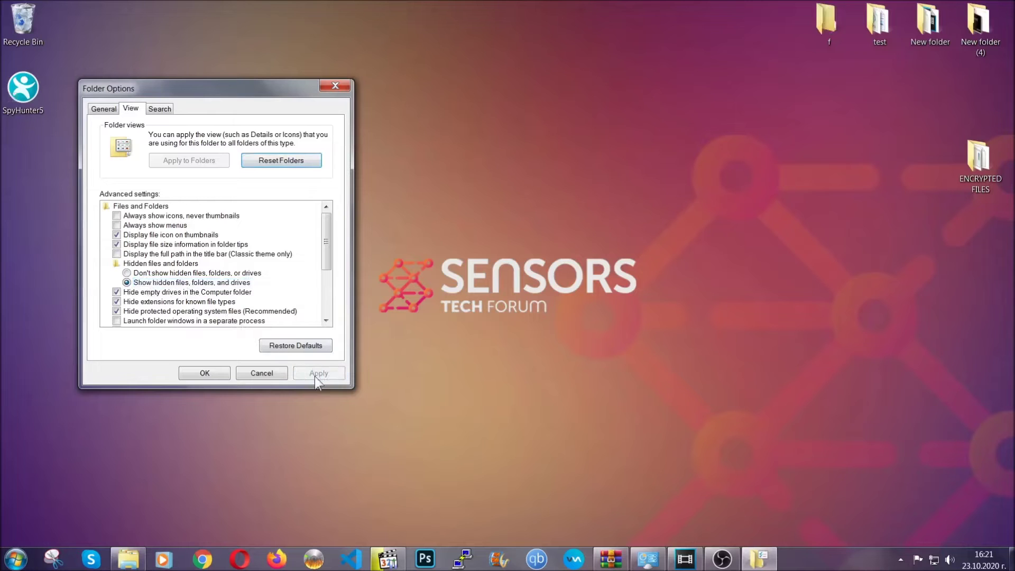
left_click(204, 373)
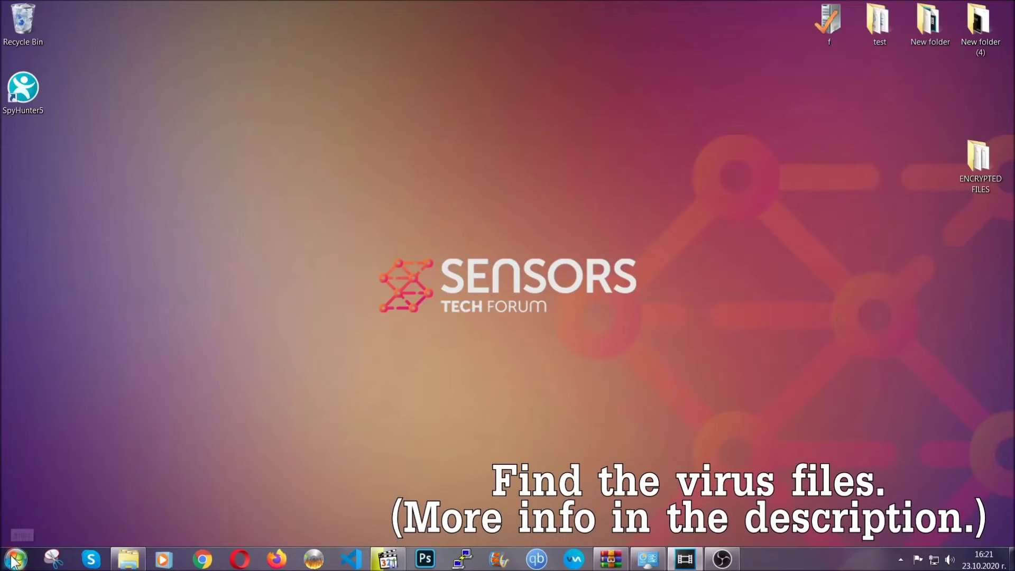
Step: Search Computer for 'fileextension:exe Example Vir' and select the EXAMPLE VIRUS NAME result
key("super")
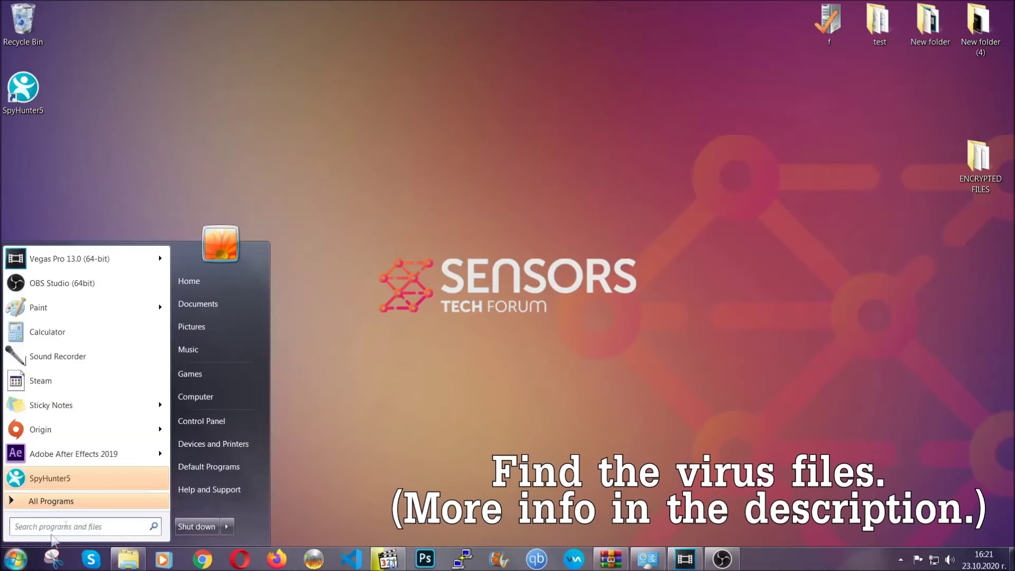
left_click(211, 398)
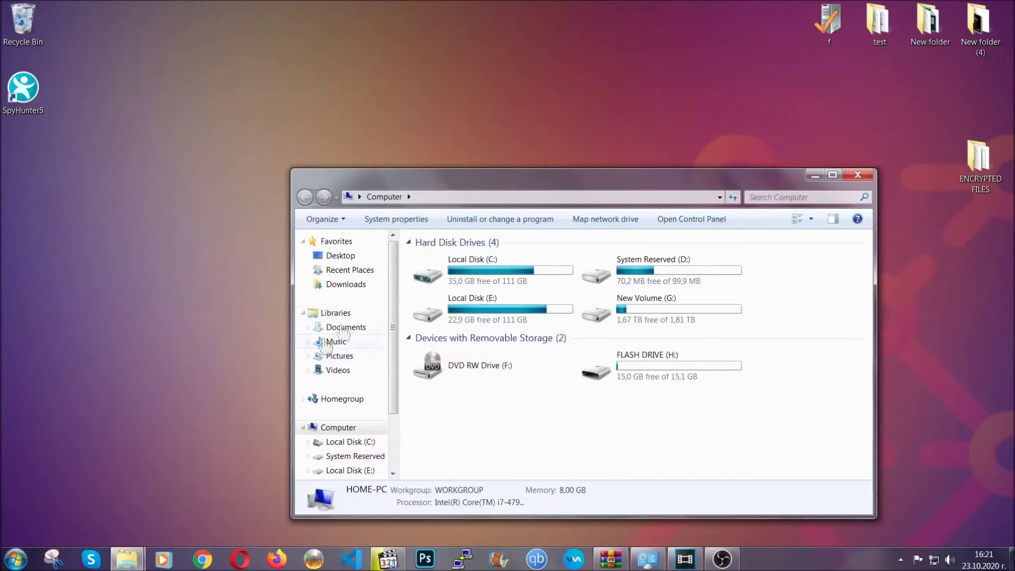
left_click_drag(552, 181, 483, 136)
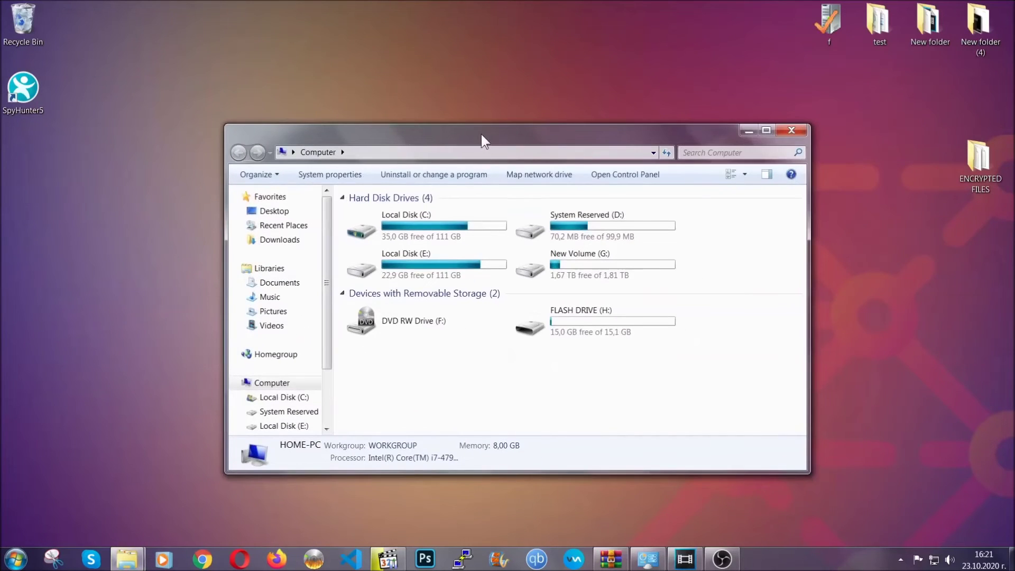
left_click(690, 152)
type("file")
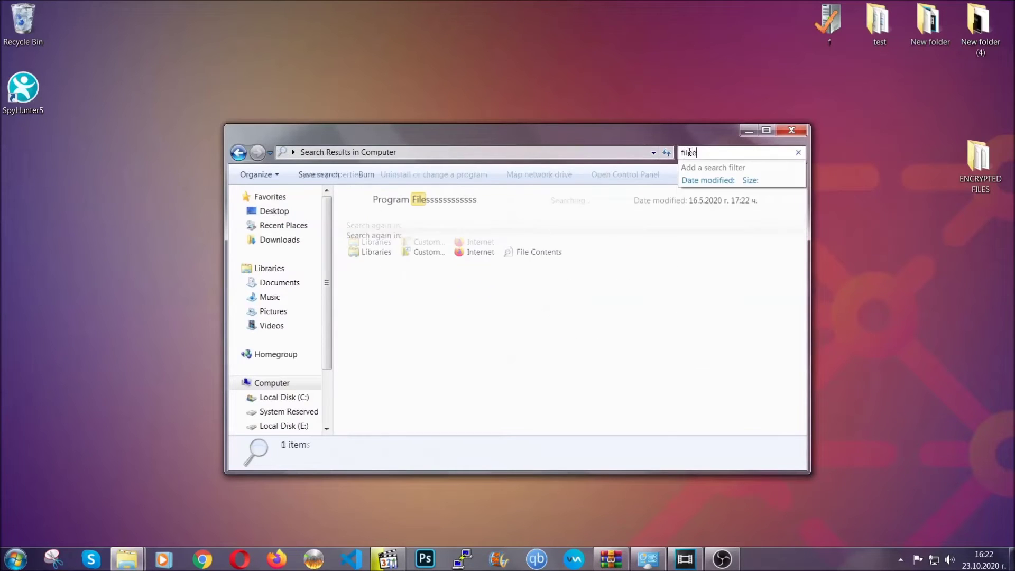
type("extension:exe ")
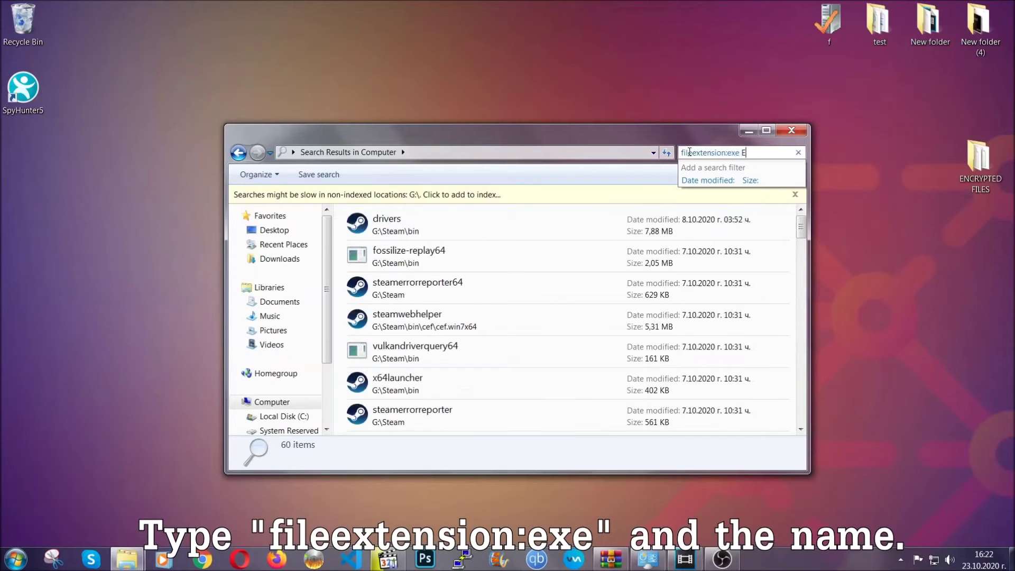
type("Example Virus Name")
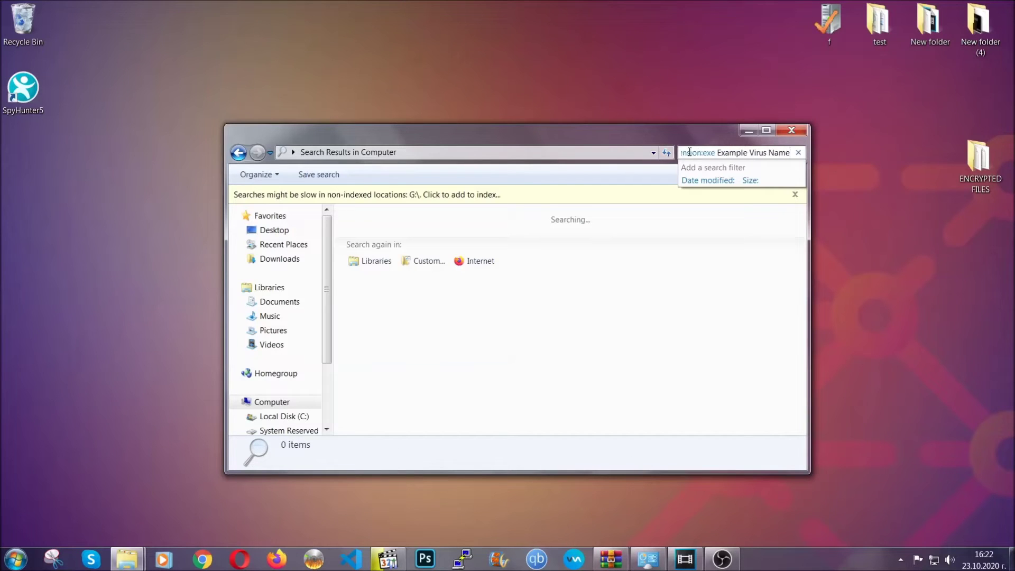
key("Return")
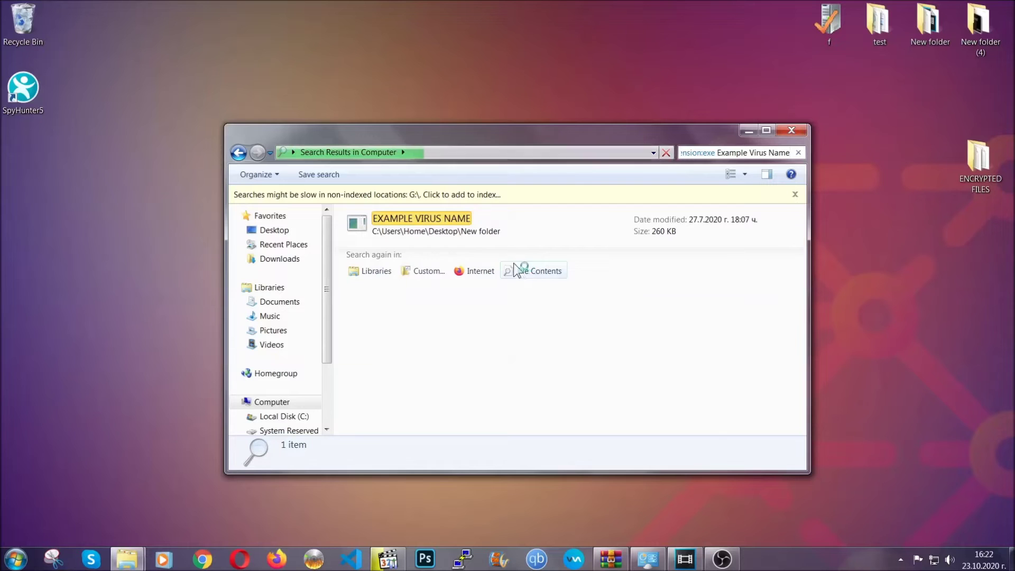
left_click(445, 216)
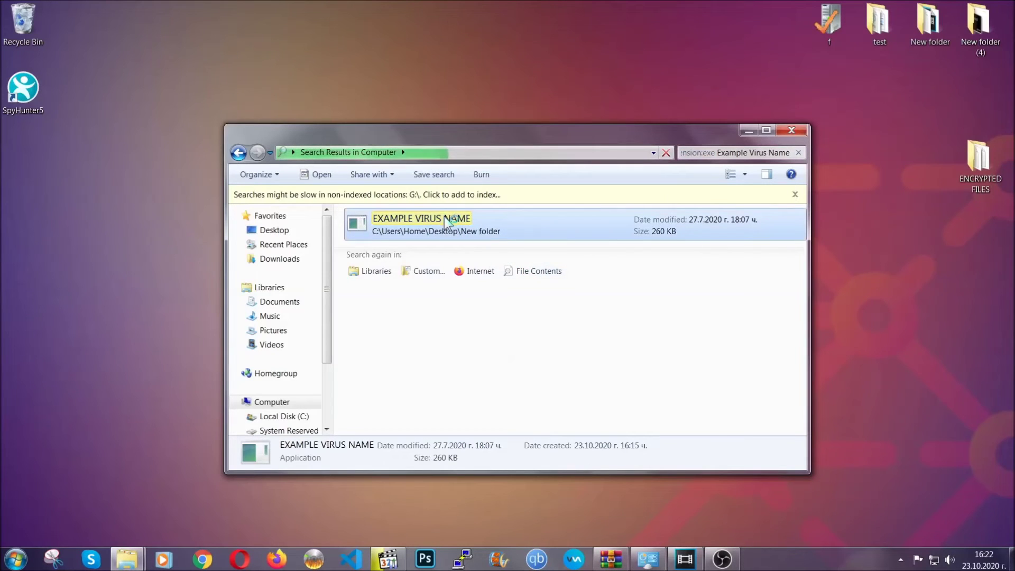
Step: Delete the EXAMPLE VIRUS NAME file to the Recycle Bin and close the search window
right_click(444, 217)
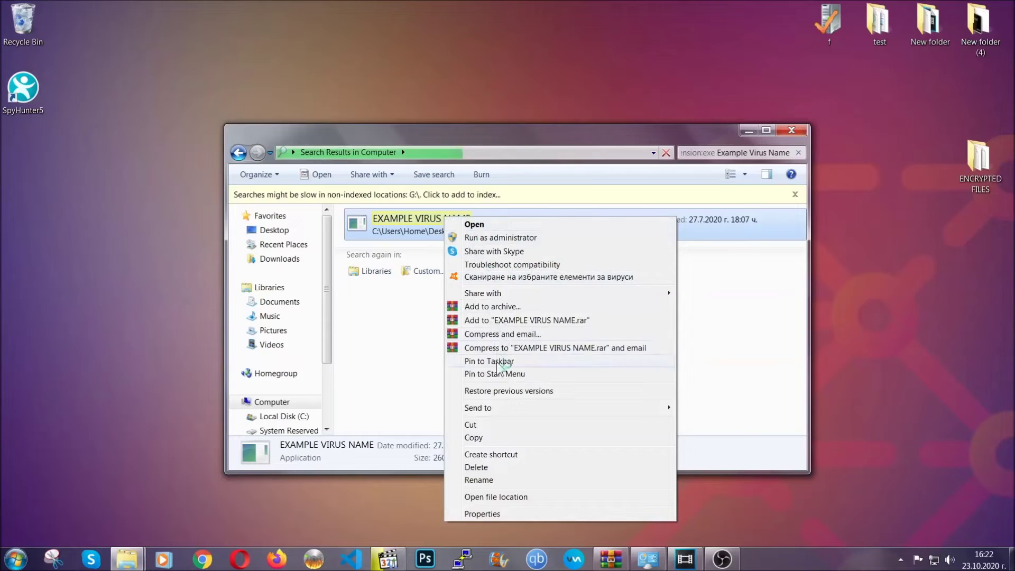
left_click(490, 467)
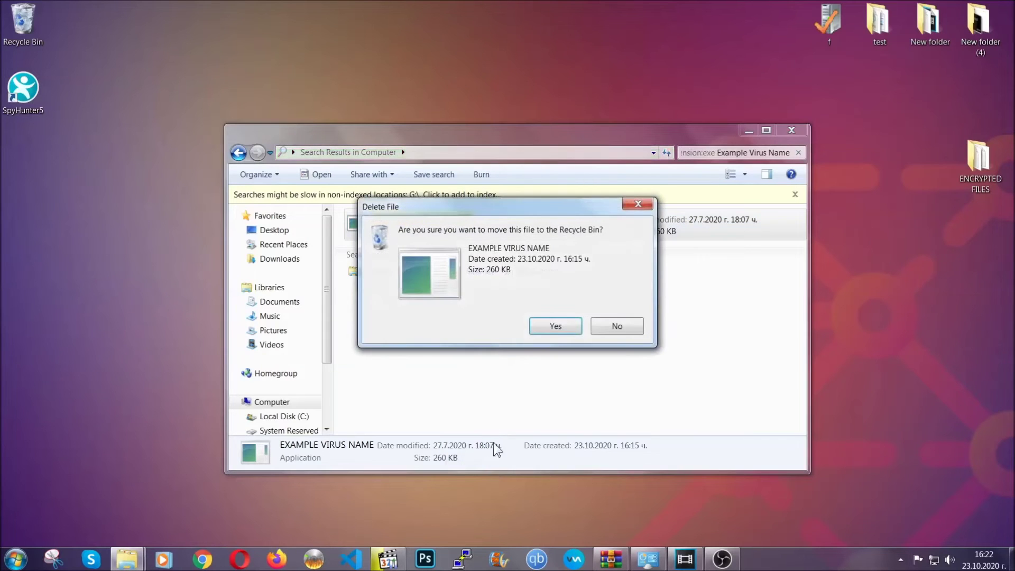
left_click(556, 326)
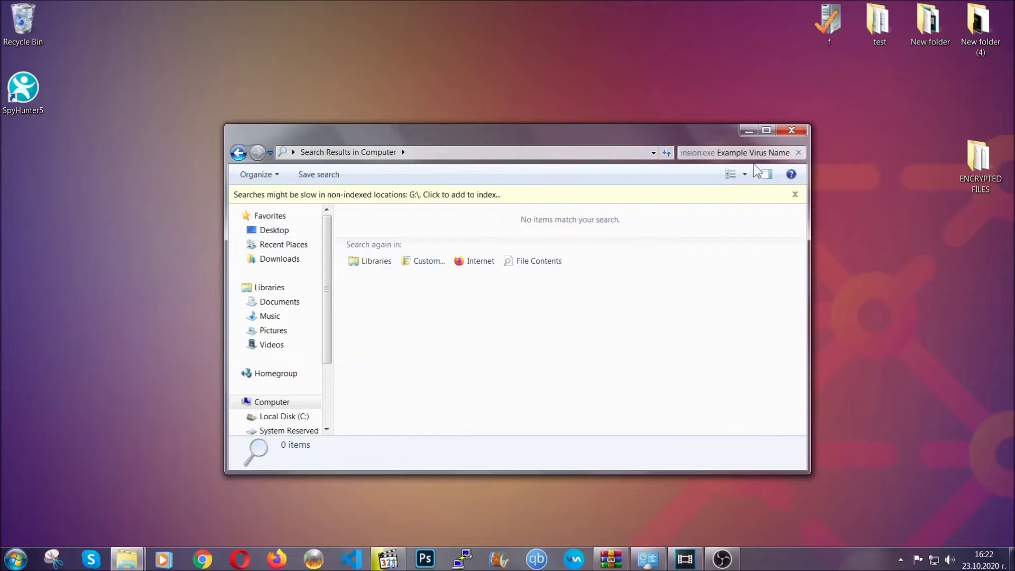
left_click(792, 131)
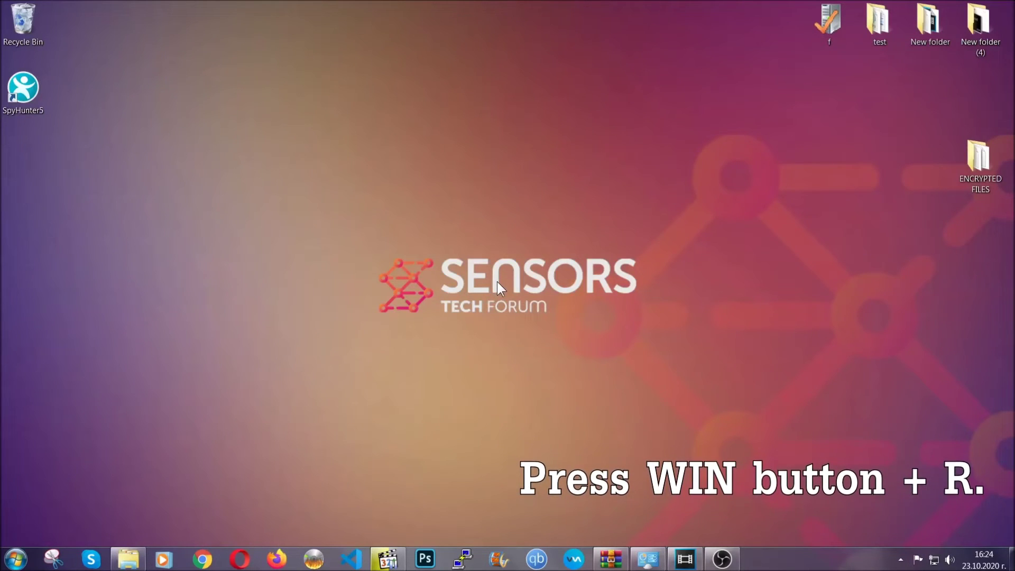
Step: Launch REGEDIT from the Run dialog, replacing the pre-filled cmd command
key("super+r")
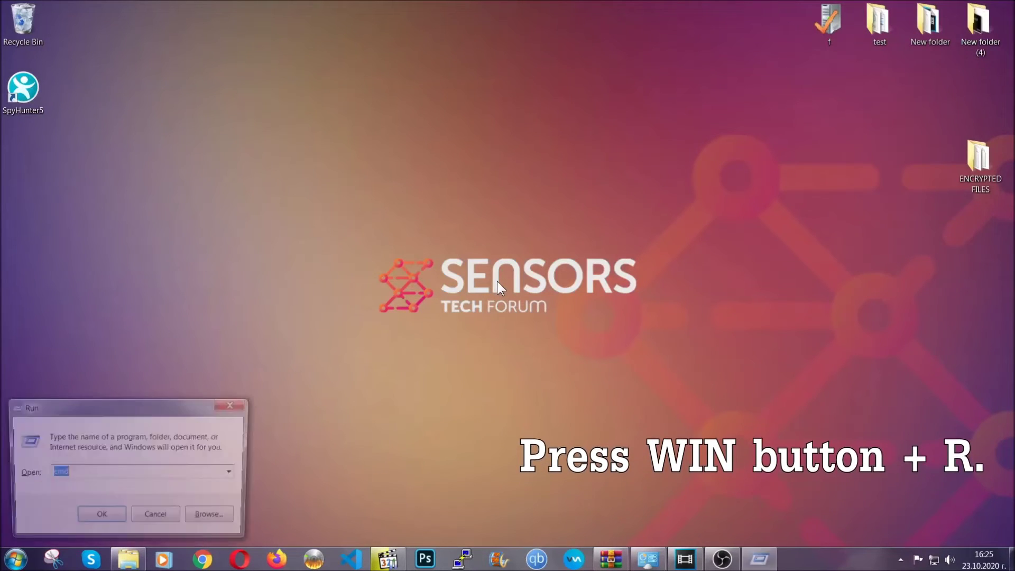
left_click(111, 477)
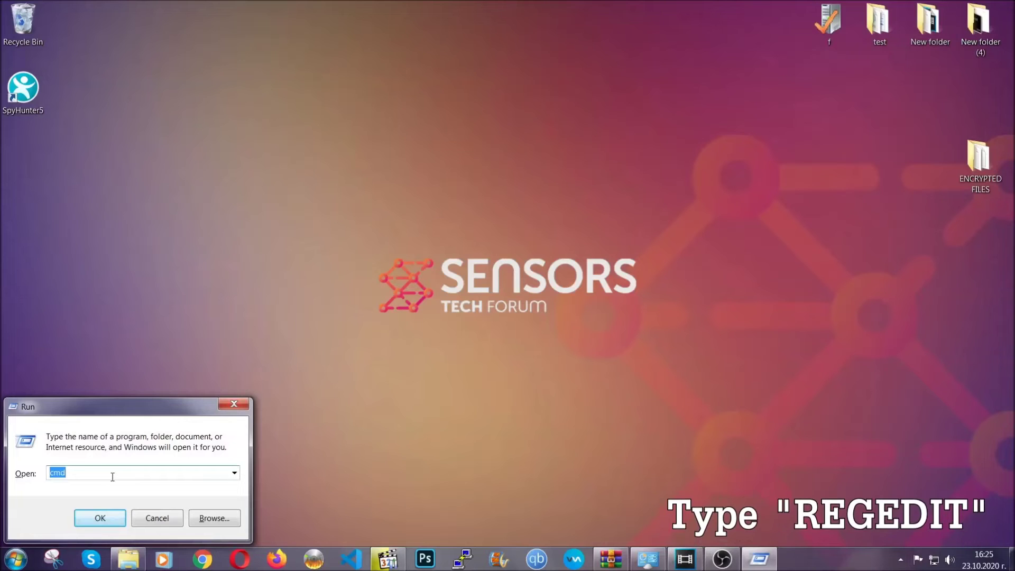
key("BackSpace")
key("BackSpace")
key("BackSpace")
type("REG")
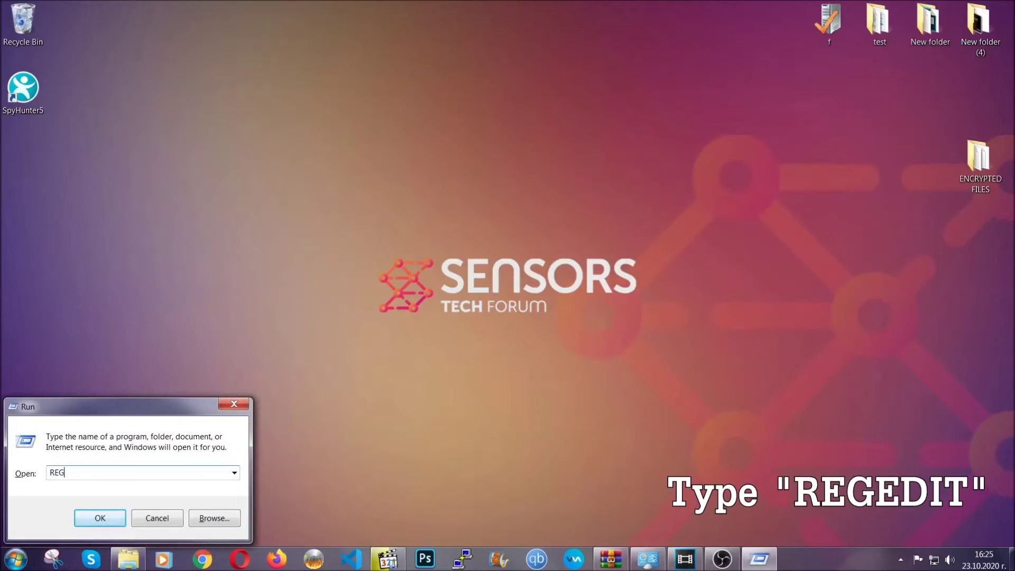
type("EDIT")
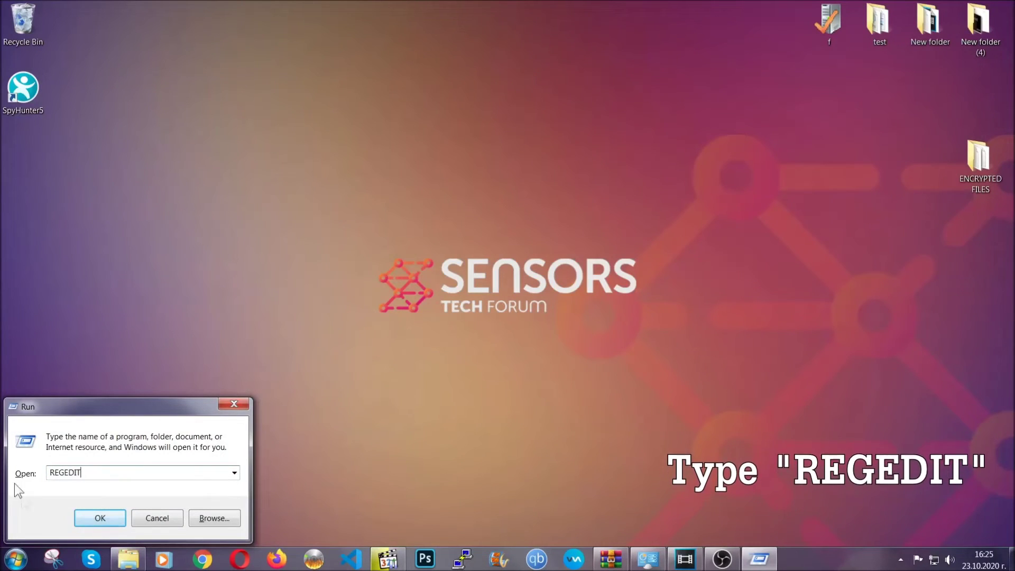
left_click(77, 521)
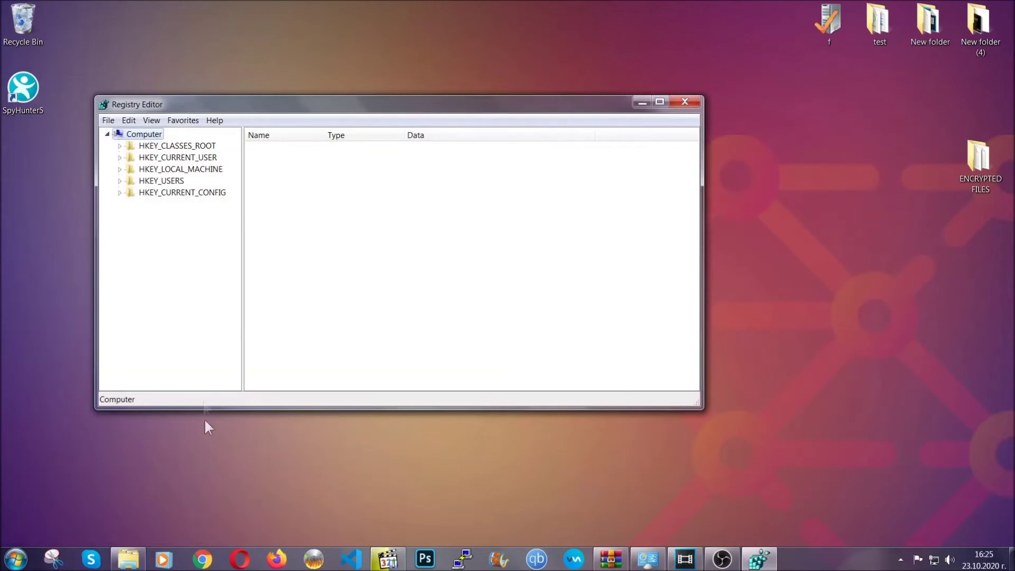
Step: Export the entire registry to the desktop as BACKUP.reg
left_click(109, 121)
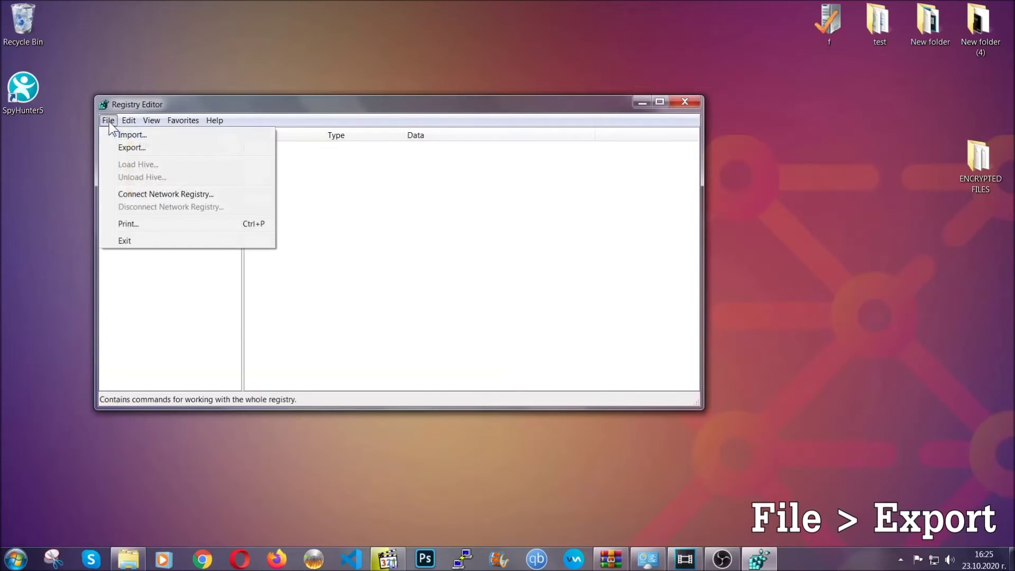
left_click(132, 147)
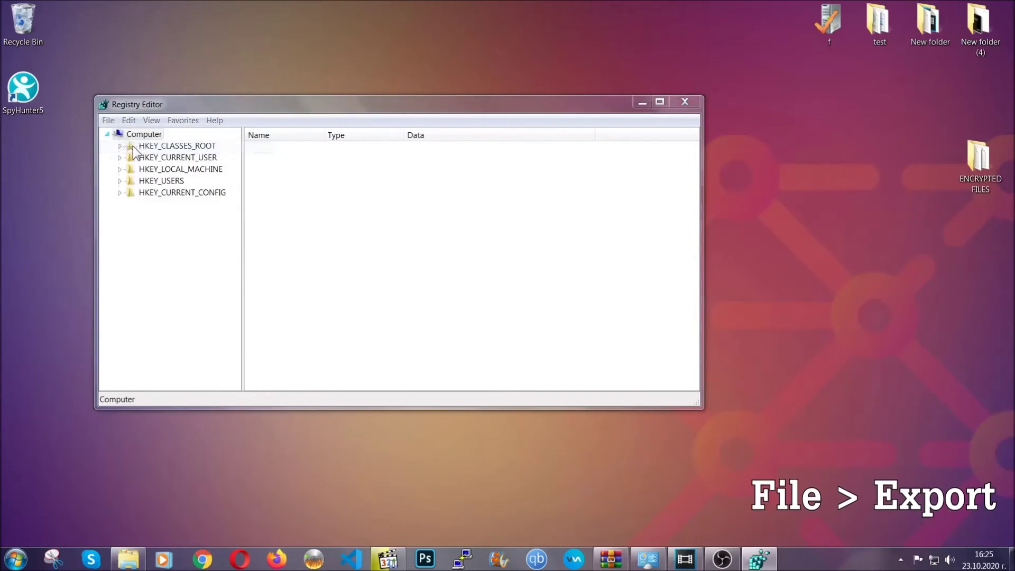
left_click(133, 224)
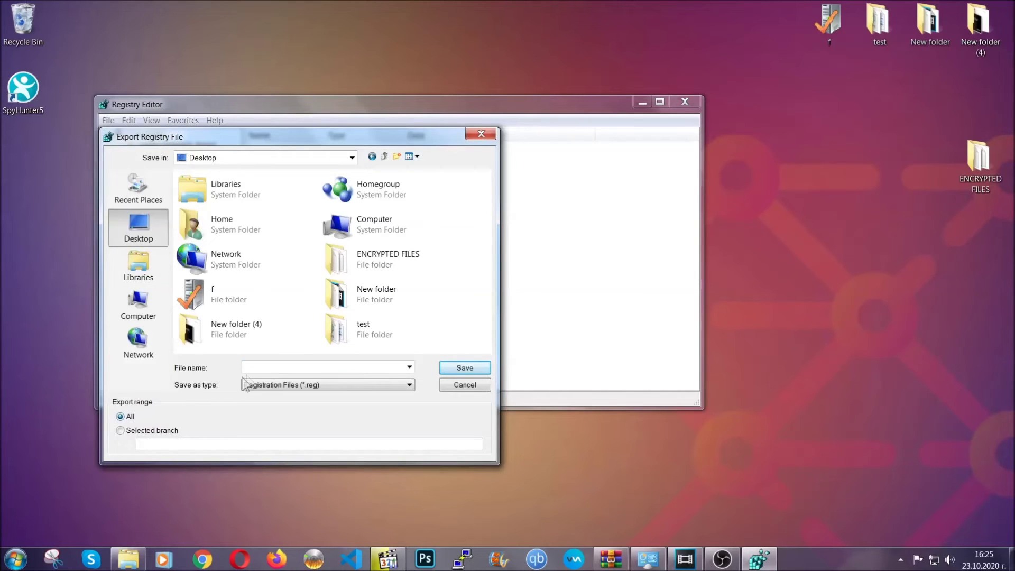
left_click(258, 367)
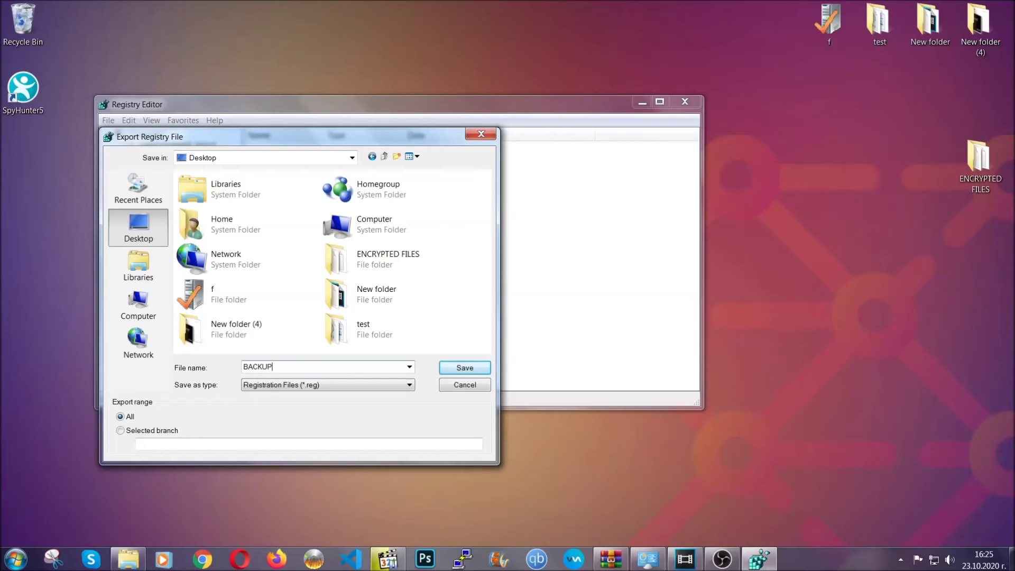
left_click(463, 368)
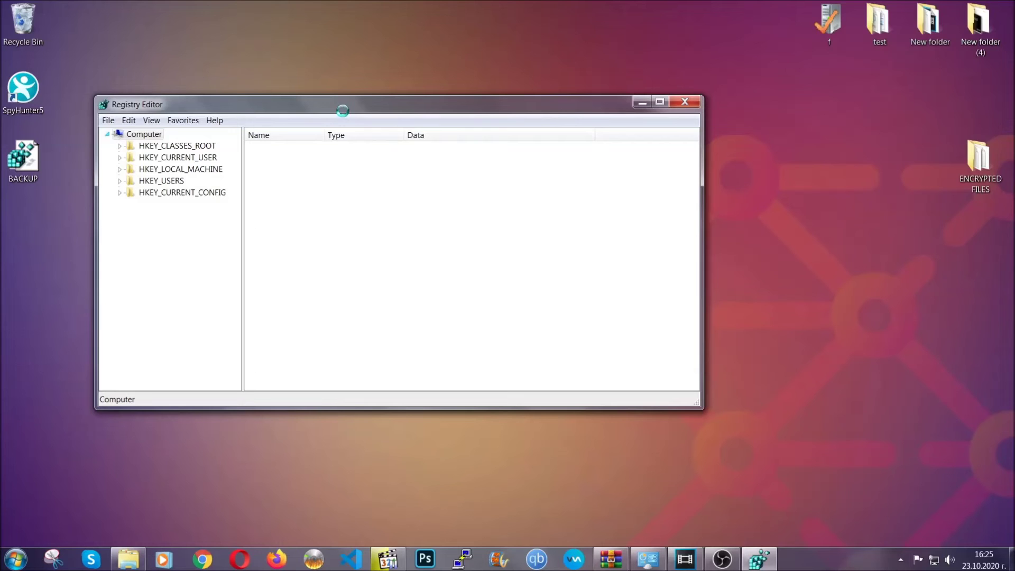
left_click_drag(342, 110, 443, 142)
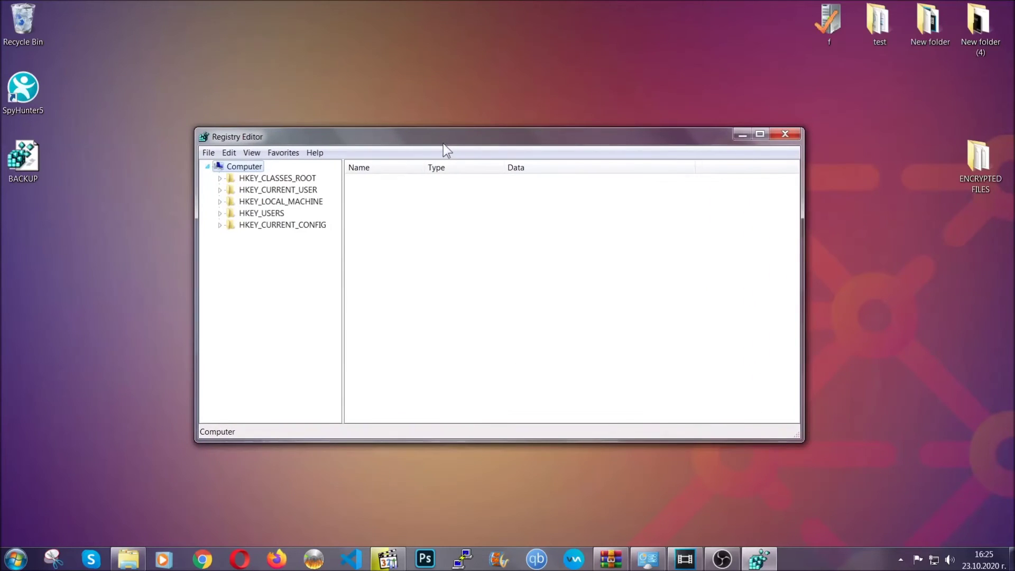
Step: Open Registry Editor's File menu and dismiss it without importing anything
left_click(209, 153)
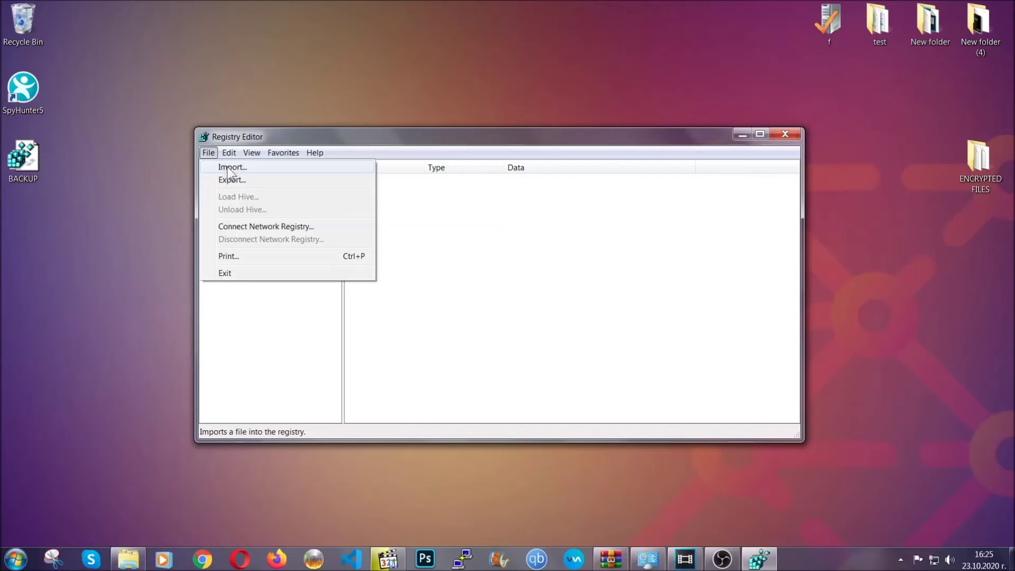
left_click(209, 153)
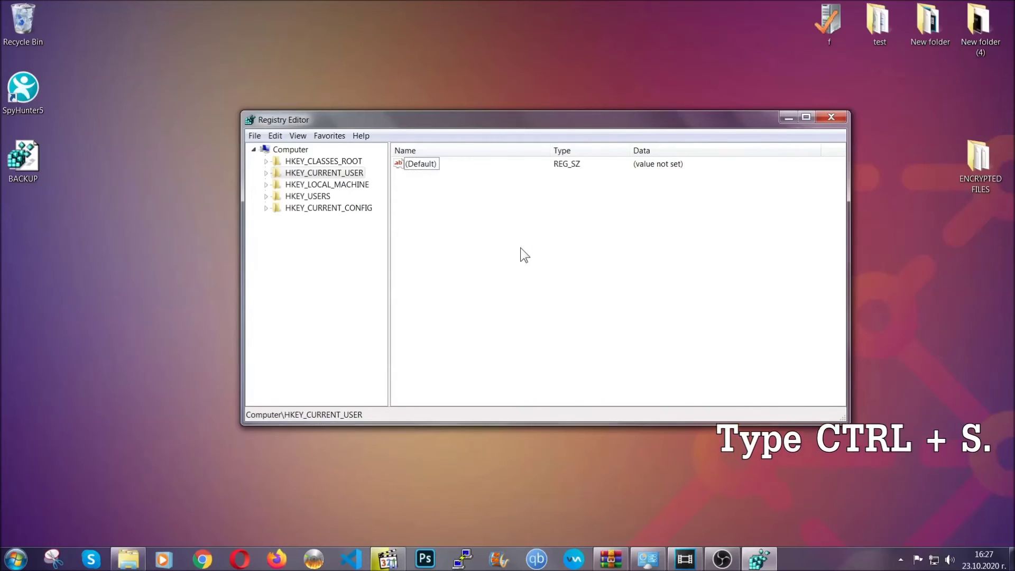
Step: Search the registry for 'RunOnce' to reach HKEY_CURRENT_USER\...\CurrentVersion\RunOnce, holding only an unset (Default)
key("ctrl+f")
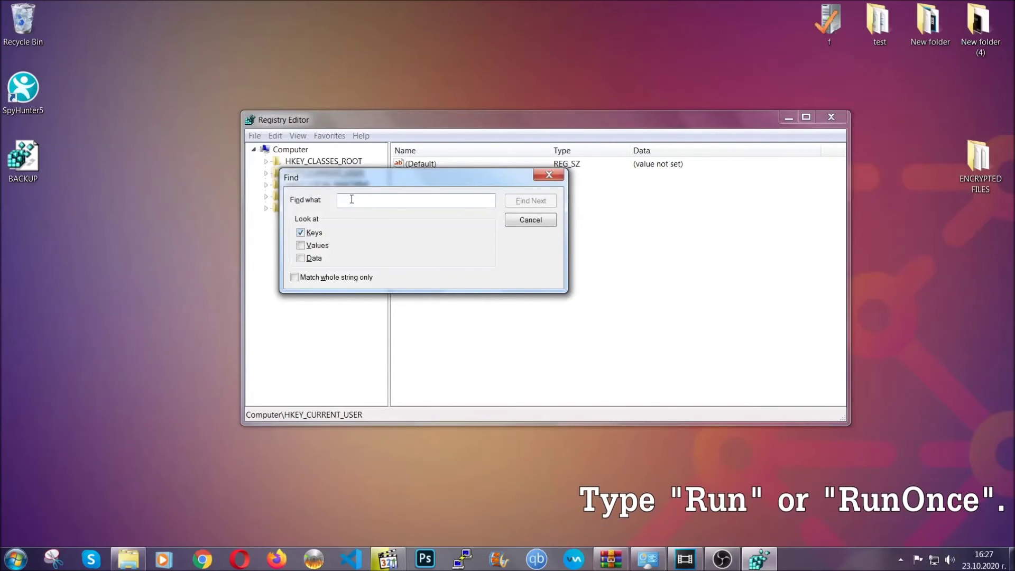
type("RunO")
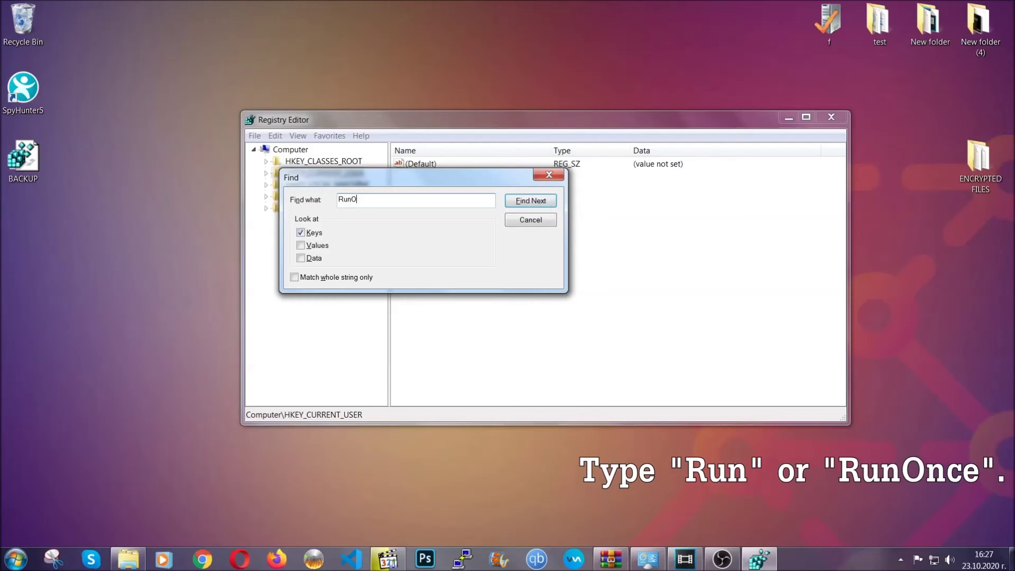
type("nce")
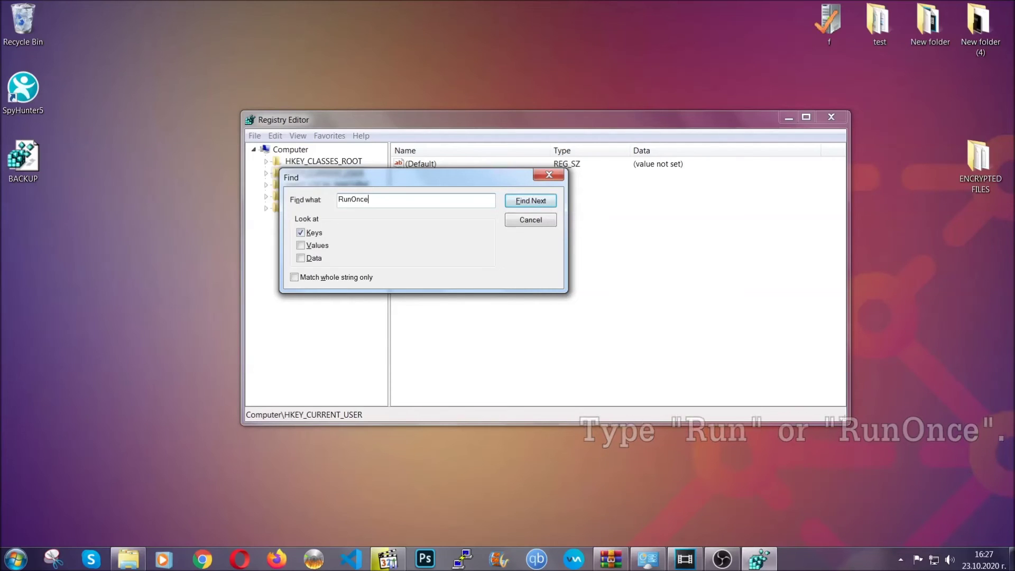
left_click(543, 204)
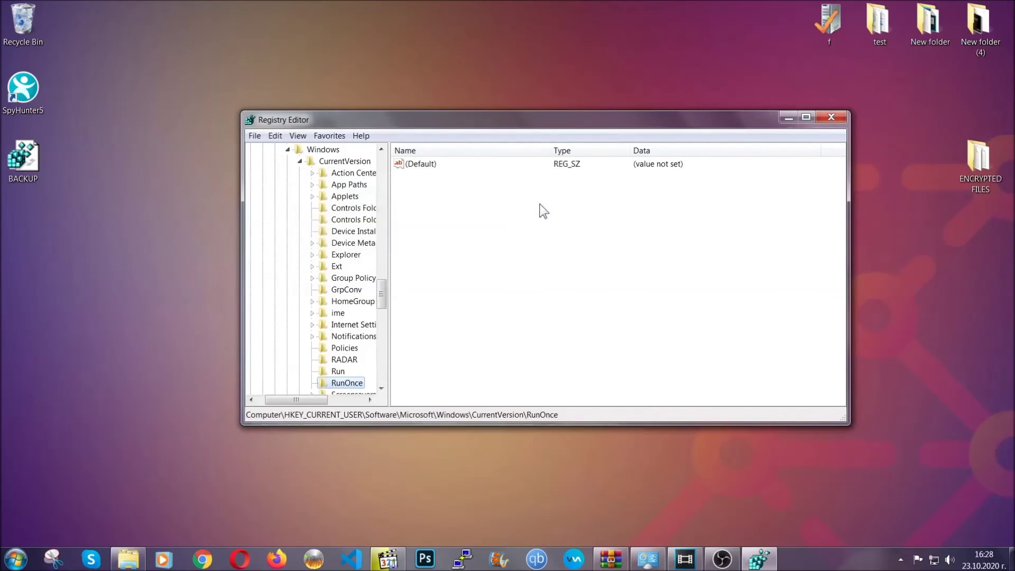
Step: Permanently delete the THE VIRUS value under CurrentVersion\Run, then exit Registry Editor
left_click_drag(387, 287, 383, 306)
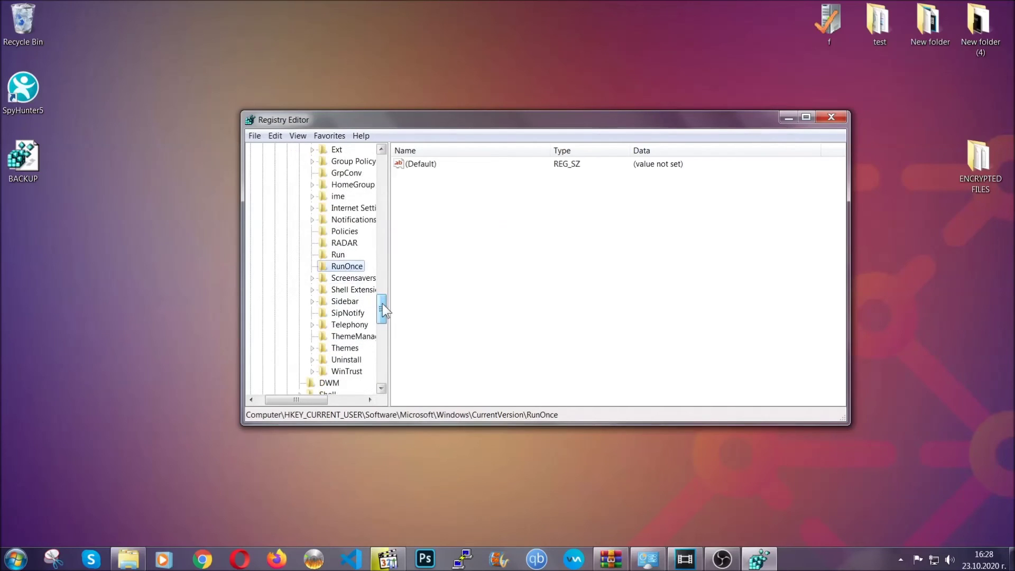
left_click(339, 255)
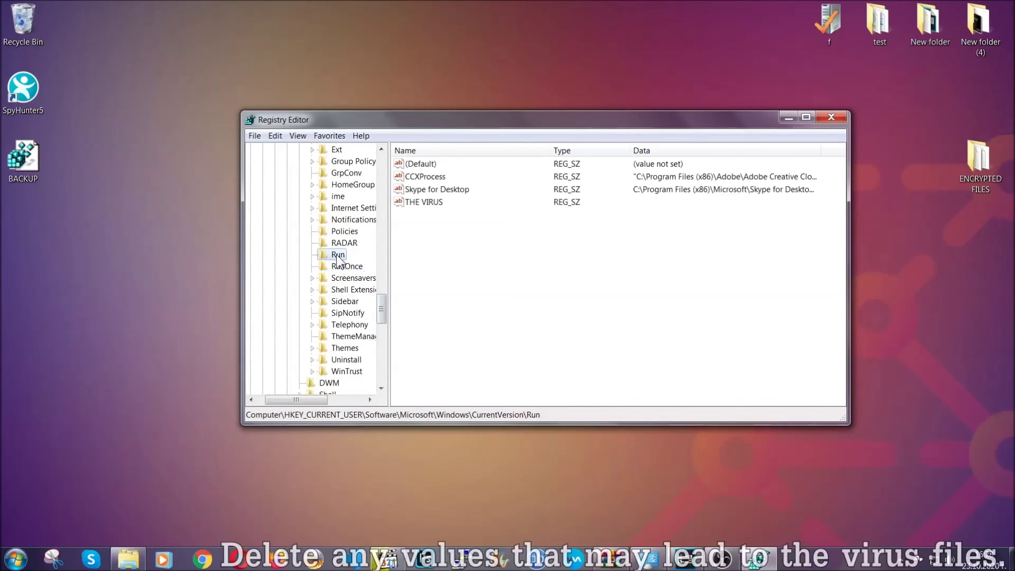
left_click(416, 205)
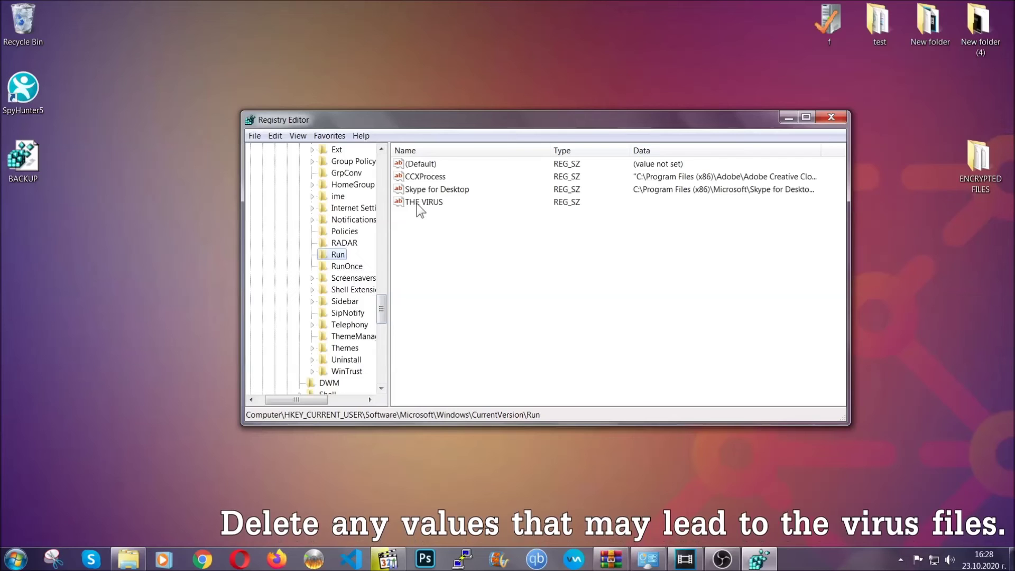
right_click(418, 205)
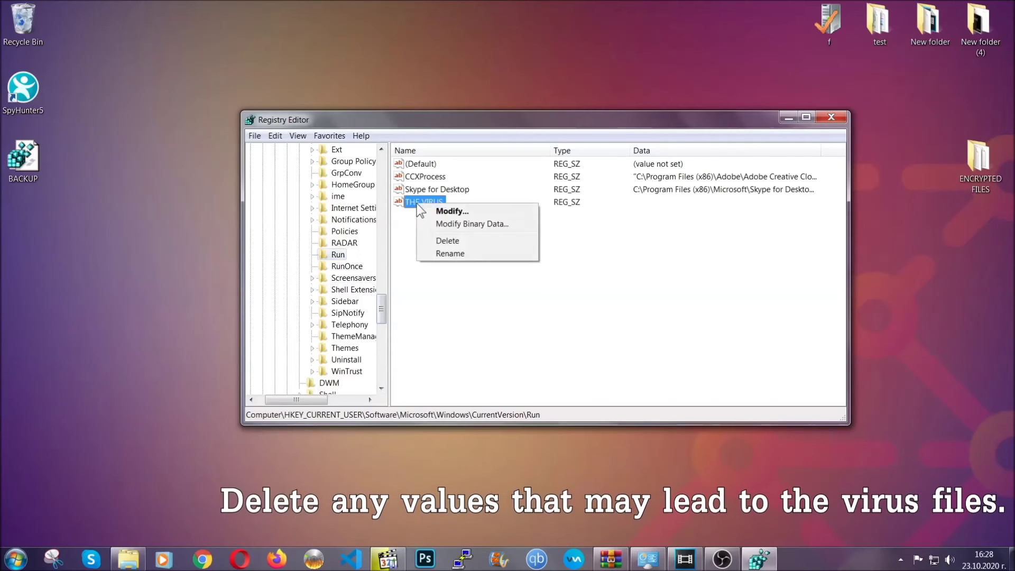
left_click(439, 240)
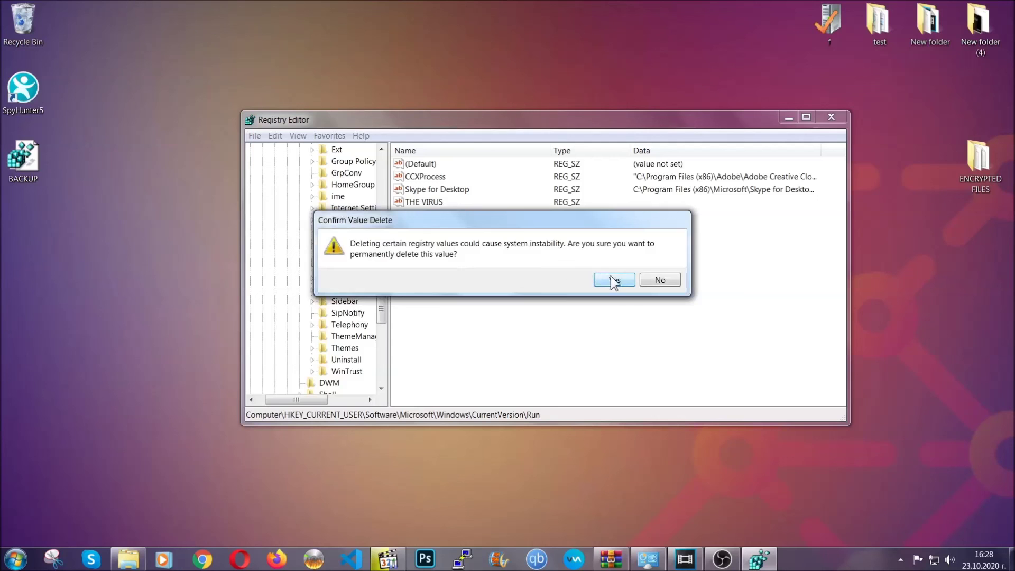
left_click(614, 280)
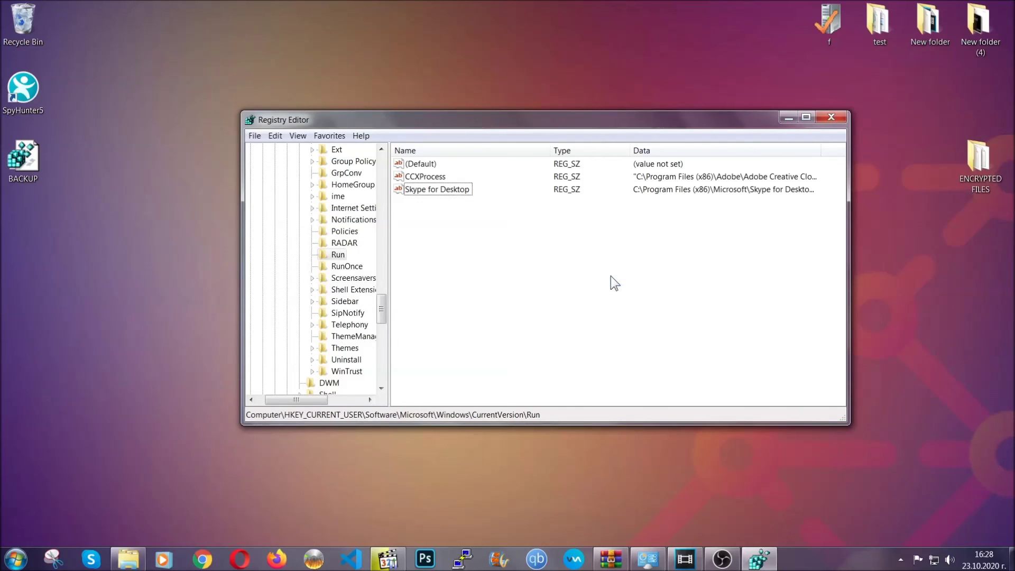
left_click(837, 114)
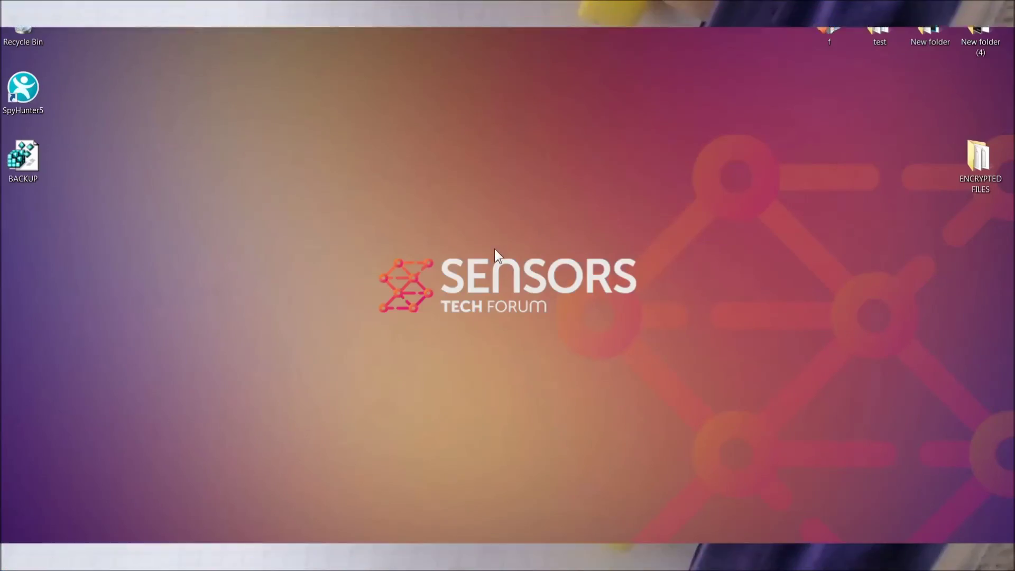